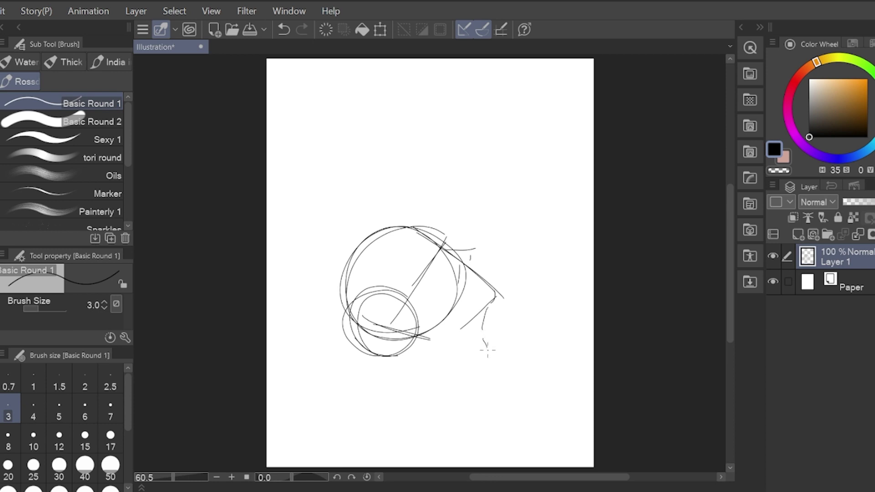
Sketch the lower figure's neck with short front strokes and a back curve, and draw a long diagonal shoulder line beneath it
{"action": "key", "text": "ctrl+z"}
{"action": "left_click_drag", "start_coordinate": [486, 341], "coordinate": [489, 349]}
{"action": "left_click_drag", "start_coordinate": [493, 357], "coordinate": [491, 362]}
{"action": "scroll", "coordinate": [543, 387], "scroll_direction": "down", "scroll_amount": 1}
{"action": "scroll", "coordinate": [558, 391], "scroll_direction": "up", "scroll_amount": 1}
{"action": "left_click_drag", "start_coordinate": [388, 346], "coordinate": [426, 381]}
{"action": "scroll", "coordinate": [515, 371], "scroll_direction": "down", "scroll_amount": 1}
{"action": "left_click_drag", "start_coordinate": [411, 436], "coordinate": [555, 300]}
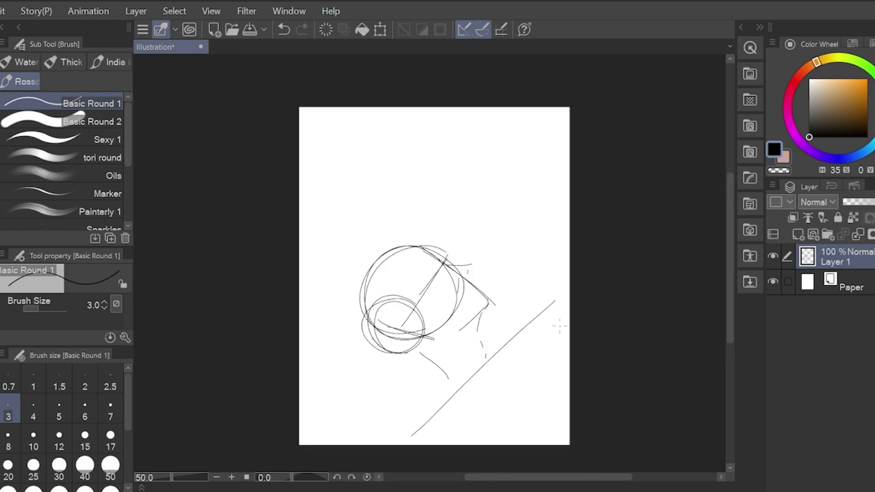
Sketch the lower figure's torso line, small nose and lip marks, and the curves of the far shoulder
{"action": "left_click_drag", "start_coordinate": [483, 375], "coordinate": [570, 417]}
{"action": "scroll", "coordinate": [548, 401], "scroll_direction": "down", "scroll_amount": 1}
{"action": "mouse_move", "coordinate": [445, 372]}
{"action": "left_mouse_down"}
{"action": "mouse_move", "coordinate": [469, 401]}
{"action": "mouse_move", "coordinate": [466, 381]}
{"action": "mouse_move", "coordinate": [430, 374]}
{"action": "left_mouse_up"}
{"action": "left_click_drag", "start_coordinate": [469, 319], "coordinate": [498, 339]}
{"action": "left_click_drag", "start_coordinate": [498, 264], "coordinate": [501, 263]}
{"action": "left_click_drag", "start_coordinate": [503, 266], "coordinate": [505, 267]}
{"action": "left_click_drag", "start_coordinate": [506, 270], "coordinate": [508, 268]}
{"action": "left_click_drag", "start_coordinate": [560, 311], "coordinate": [568, 309]}
{"action": "left_click_drag", "start_coordinate": [568, 324], "coordinate": [655, 367]}
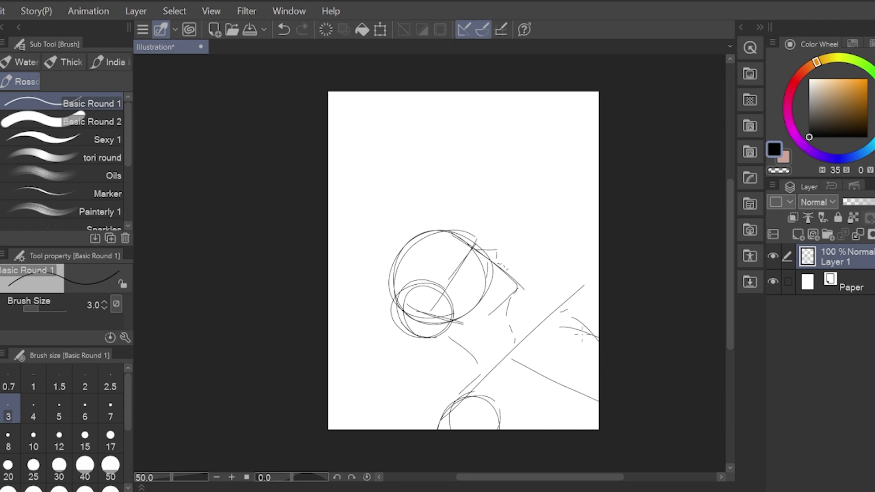
Add contour strokes to the lower figure's throat, far shoulder and near shoulder around its guide circle
{"action": "left_click_drag", "start_coordinate": [518, 338], "coordinate": [532, 343]}
{"action": "left_click_drag", "start_coordinate": [545, 304], "coordinate": [535, 323]}
{"action": "left_click_drag", "start_coordinate": [547, 310], "coordinate": [567, 309]}
{"action": "left_click_drag", "start_coordinate": [465, 351], "coordinate": [476, 363]}
{"action": "left_click_drag", "start_coordinate": [507, 365], "coordinate": [451, 393]}
{"action": "left_click_drag", "start_coordinate": [463, 391], "coordinate": [444, 421]}
Sketch a second head on a new layer above the first head and shift that layer slightly to the right
{"action": "key", "text": "ctrl+shift+n"}
{"action": "left_click_drag", "start_coordinate": [463, 174], "coordinate": [446, 234]}
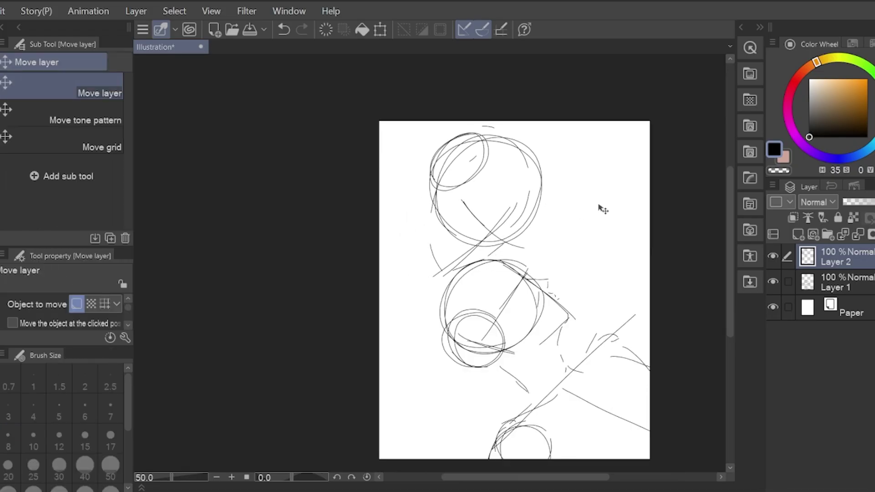
{"action": "left_click_drag", "start_coordinate": [599, 205], "coordinate": [629, 209]}
Sketch the upper figure's slanted shoulder line and shoulder circle near the canvas's left edge with the Basic Round 1 brush
{"action": "key", "text": "j"}
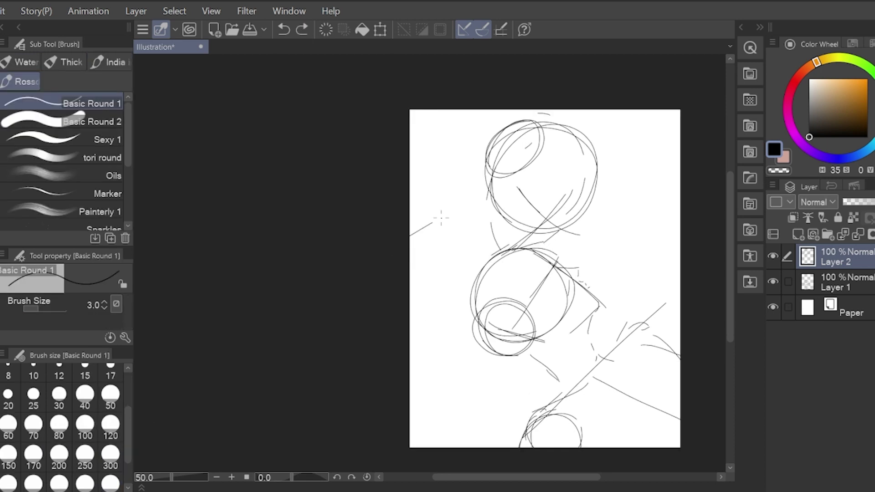
{"action": "left_click_drag", "start_coordinate": [459, 211], "coordinate": [531, 172]}
{"action": "left_click_drag", "start_coordinate": [500, 186], "coordinate": [417, 220]}
{"action": "key", "text": "ctrl+z"}
{"action": "left_click_drag", "start_coordinate": [433, 192], "coordinate": [488, 180]}
Block in the upper figure's arm from the shoulder circle down to the elbow and across toward the lower figure's neck
{"action": "mouse_move", "coordinate": [397, 231]}
{"action": "left_mouse_down"}
{"action": "mouse_move", "coordinate": [426, 217]}
{"action": "mouse_move", "coordinate": [460, 360]}
{"action": "left_mouse_up"}
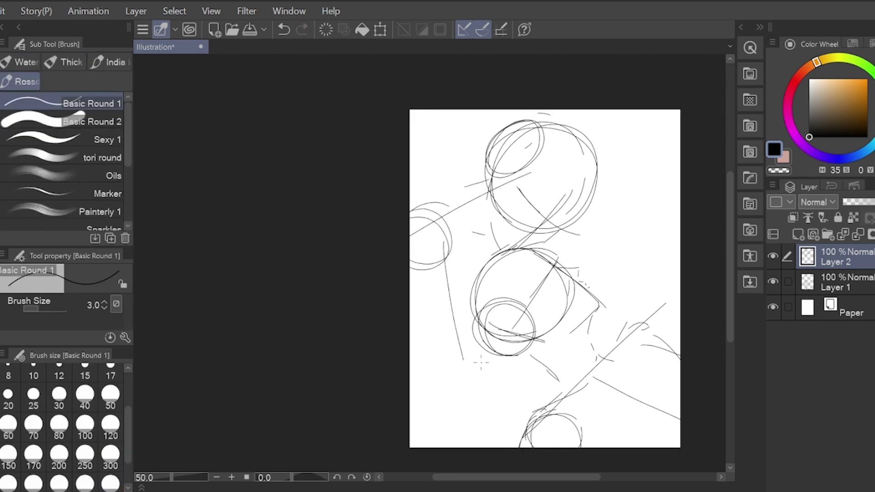
{"action": "key", "text": "ctrl+z"}
{"action": "left_click_drag", "start_coordinate": [448, 234], "coordinate": [458, 341]}
{"action": "mouse_move", "coordinate": [408, 292]}
{"action": "left_mouse_down"}
{"action": "mouse_move", "coordinate": [442, 362]}
{"action": "mouse_move", "coordinate": [464, 334]}
{"action": "mouse_move", "coordinate": [449, 375]}
{"action": "mouse_move", "coordinate": [543, 396]}
{"action": "left_mouse_up"}
{"action": "key", "text": "ctrl+z"}
{"action": "key", "text": "ctrl+z"}
{"action": "mouse_move", "coordinate": [439, 386]}
{"action": "left_mouse_down"}
{"action": "mouse_move", "coordinate": [533, 392]}
{"action": "mouse_move", "coordinate": [545, 403]}
{"action": "left_mouse_up"}
{"action": "key", "text": "ctrl+z"}
{"action": "mouse_move", "coordinate": [468, 345]}
{"action": "left_mouse_down"}
{"action": "mouse_move", "coordinate": [533, 373]}
{"action": "mouse_move", "coordinate": [612, 331]}
{"action": "left_mouse_up"}
{"action": "key", "text": "ctrl+z"}
Refine the lower figure's nose and lips on Layer 1 and sketch the eye along the facial guide line
{"action": "left_click_drag", "start_coordinate": [566, 363], "coordinate": [584, 343]}
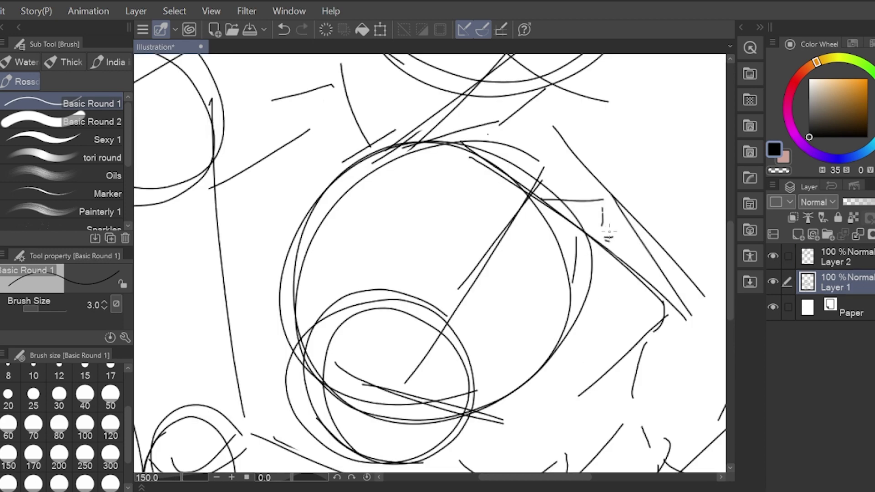
{"action": "key", "text": "ctrl+z"}
{"action": "left_click_drag", "start_coordinate": [641, 273], "coordinate": [652, 298]}
{"action": "mouse_move", "coordinate": [447, 234]}
{"action": "left_mouse_down"}
{"action": "mouse_move", "coordinate": [416, 268]}
{"action": "mouse_move", "coordinate": [424, 272]}
{"action": "left_mouse_up"}
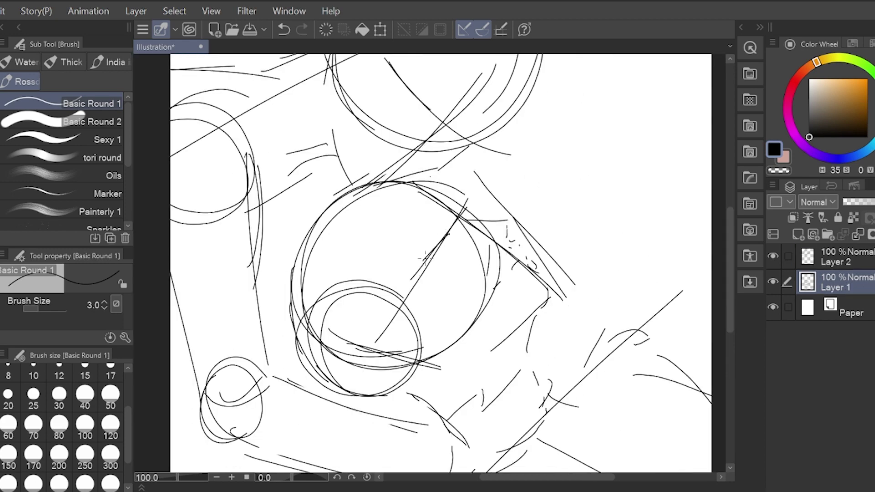
{"action": "key", "text": "ctrl+z"}
{"action": "scroll", "coordinate": [439, 268], "scroll_direction": "up", "scroll_amount": 1}
{"action": "scroll", "coordinate": [410, 224], "scroll_direction": "down", "scroll_amount": 1}
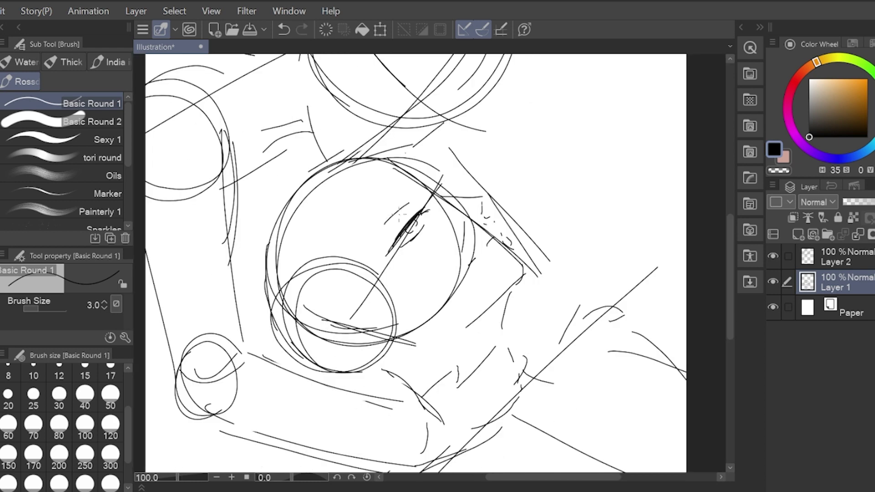
Erase stray marks around the lower figure's eye and start the fringe on a new layer above Layer 1
{"action": "scroll", "coordinate": [386, 237], "scroll_direction": "down", "scroll_amount": 1}
{"action": "scroll", "coordinate": [463, 253], "scroll_direction": "up", "scroll_amount": 1}
{"action": "key", "text": "e"}
{"action": "mouse_move", "coordinate": [433, 248]}
{"action": "left_mouse_down"}
{"action": "mouse_move", "coordinate": [448, 239]}
{"action": "mouse_move", "coordinate": [427, 249]}
{"action": "left_mouse_up"}
{"action": "key", "text": "b"}
{"action": "scroll", "coordinate": [473, 214], "scroll_direction": "down", "scroll_amount": 4}
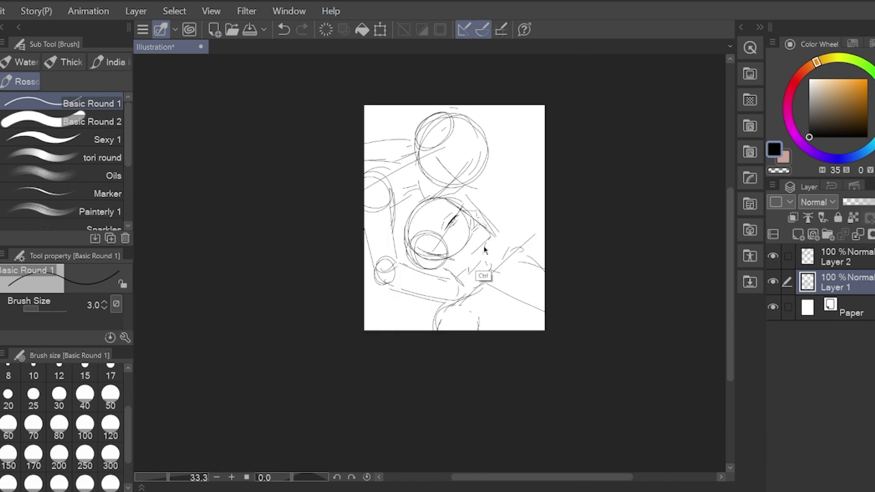
{"action": "scroll", "coordinate": [474, 215], "scroll_direction": "up", "scroll_amount": 2}
{"action": "scroll", "coordinate": [438, 212], "scroll_direction": "up", "scroll_amount": 1}
{"action": "key", "text": "ctrl+z"}
{"action": "scroll", "coordinate": [510, 211], "scroll_direction": "down", "scroll_amount": 1}
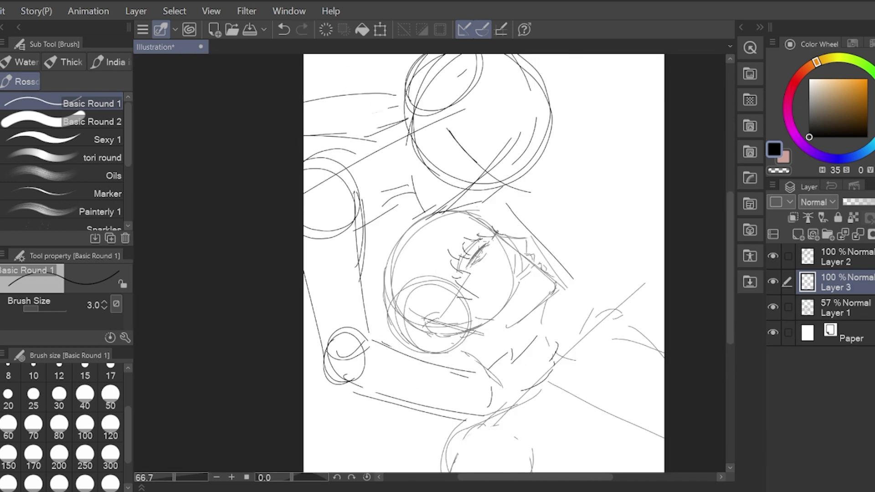
Sketch fringe strands and the hair outline along the back of the lower figure's head on Layer 3
{"action": "left_click_drag", "start_coordinate": [483, 255], "coordinate": [462, 230]}
{"action": "mouse_move", "coordinate": [418, 183]}
{"action": "left_mouse_down"}
{"action": "mouse_move", "coordinate": [357, 242]}
{"action": "mouse_move", "coordinate": [354, 285]}
{"action": "left_mouse_up"}
{"action": "key", "text": "ctrl+z"}
{"action": "key", "text": "ctrl+z"}
{"action": "left_click_drag", "start_coordinate": [374, 209], "coordinate": [376, 307]}
{"action": "left_click_drag", "start_coordinate": [364, 286], "coordinate": [397, 324]}
{"action": "key", "text": "ctrl+z"}
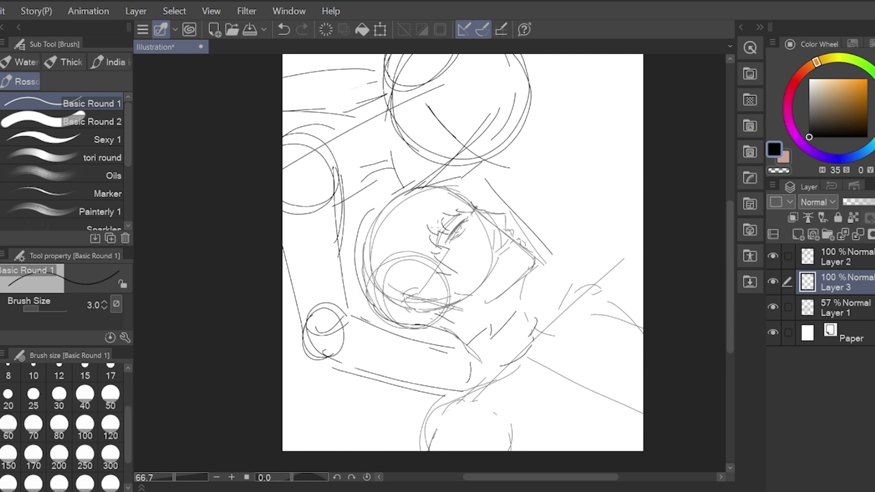
Outline the crown of the lower figure's hair and add curved fringe strands over the forehead
{"action": "left_click_drag", "start_coordinate": [423, 181], "coordinate": [377, 208]}
{"action": "key", "text": "ctrl+z"}
{"action": "left_click_drag", "start_coordinate": [419, 181], "coordinate": [371, 208]}
{"action": "mouse_move", "coordinate": [431, 185]}
{"action": "left_mouse_down"}
{"action": "mouse_move", "coordinate": [460, 193]}
{"action": "mouse_move", "coordinate": [499, 226]}
{"action": "mouse_move", "coordinate": [480, 284]}
{"action": "left_mouse_up"}
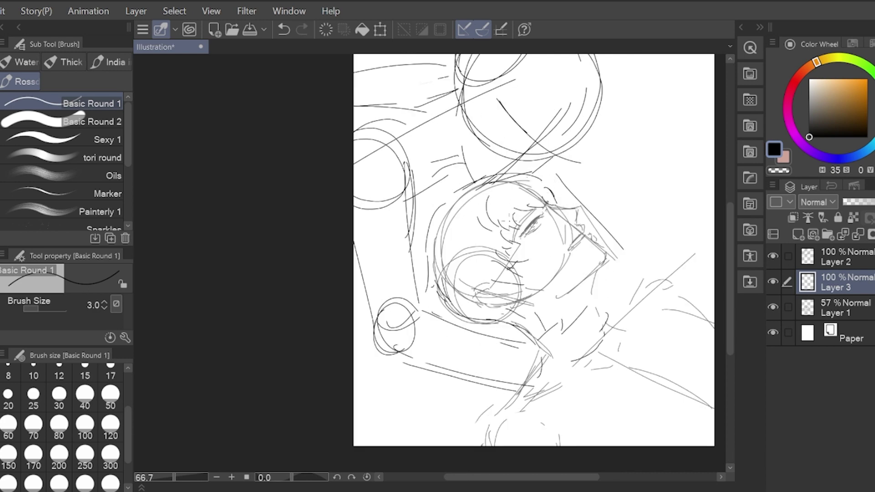
{"action": "key", "text": "ctrl+z"}
{"action": "left_click_drag", "start_coordinate": [474, 240], "coordinate": [482, 263]}
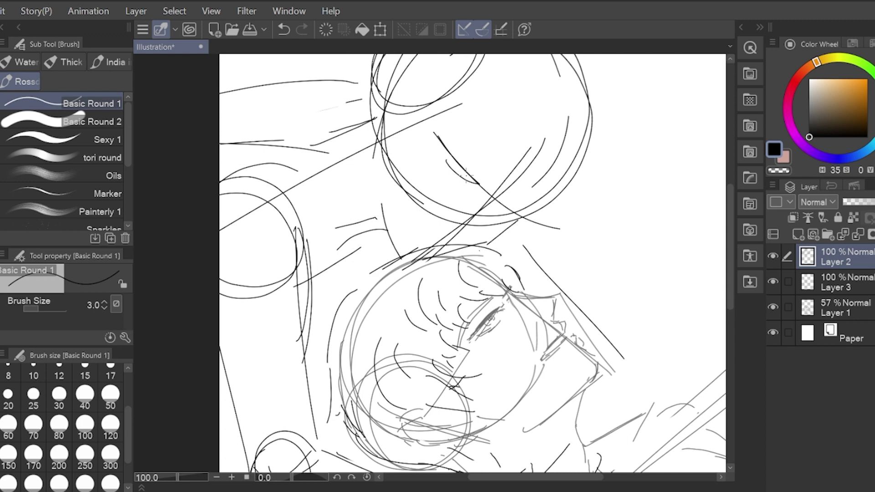
Sketch the upper figure's nose, brow and first lower-face strokes on Layer 2
{"action": "mouse_move", "coordinate": [501, 208]}
{"action": "left_mouse_down"}
{"action": "mouse_move", "coordinate": [522, 223]}
{"action": "mouse_move", "coordinate": [497, 246]}
{"action": "mouse_move", "coordinate": [472, 241]}
{"action": "left_mouse_up"}
{"action": "key", "text": "ctrl+z"}
{"action": "left_click_drag", "start_coordinate": [455, 242], "coordinate": [465, 244]}
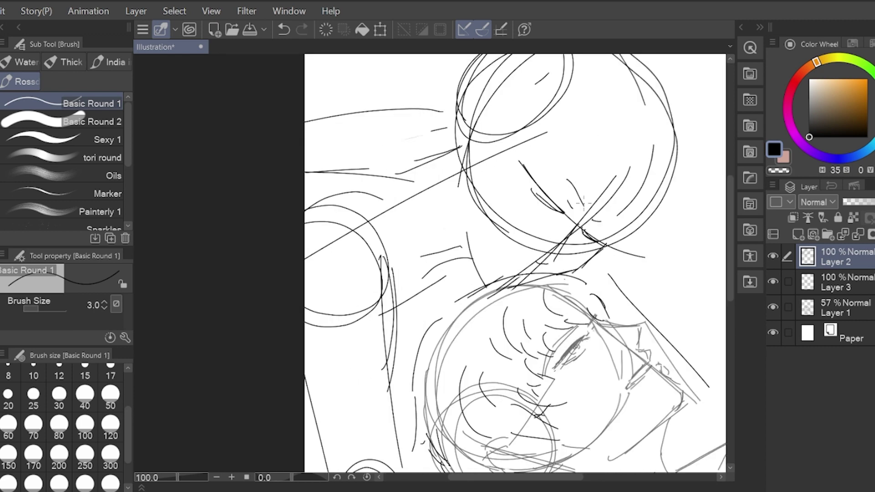
{"action": "left_click_drag", "start_coordinate": [551, 161], "coordinate": [573, 183]}
{"action": "key", "text": "ctrl+z"}
{"action": "left_click_drag", "start_coordinate": [547, 159], "coordinate": [573, 175]}
{"action": "scroll", "coordinate": [508, 249], "scroll_direction": "up", "scroll_amount": 1}
{"action": "left_click_drag", "start_coordinate": [469, 251], "coordinate": [503, 277]}
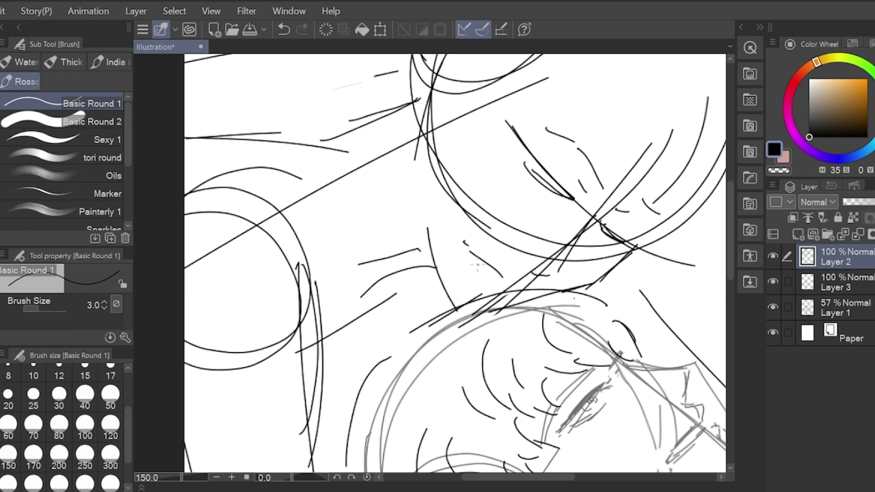
Sketch the upper figure's jawline and ear at the side of the head
{"action": "scroll", "coordinate": [528, 291], "scroll_direction": "down", "scroll_amount": 3}
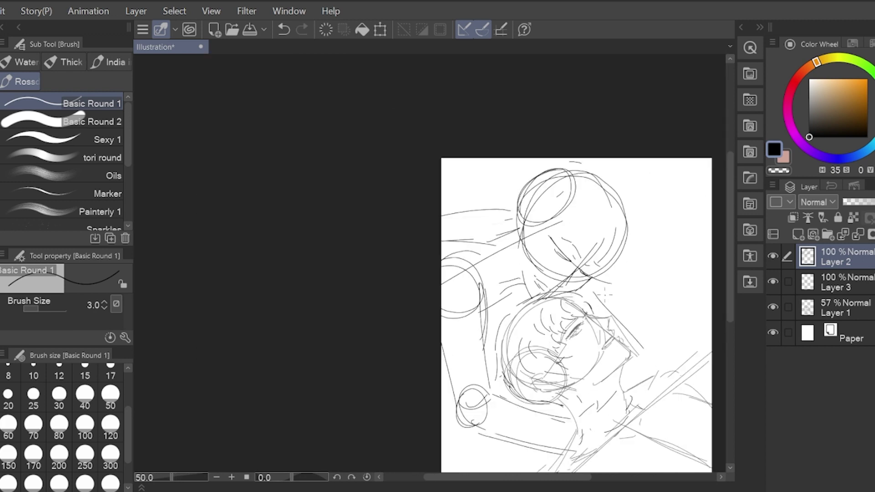
{"action": "scroll", "coordinate": [547, 297], "scroll_direction": "up", "scroll_amount": 2}
{"action": "left_click_drag", "start_coordinate": [488, 214], "coordinate": [514, 300]}
{"action": "key", "text": "ctrl+z"}
{"action": "key", "text": "ctrl+z"}
{"action": "left_click_drag", "start_coordinate": [494, 241], "coordinate": [508, 298]}
{"action": "left_click_drag", "start_coordinate": [500, 179], "coordinate": [483, 217]}
{"action": "scroll", "coordinate": [481, 220], "scroll_direction": "down", "scroll_amount": 2}
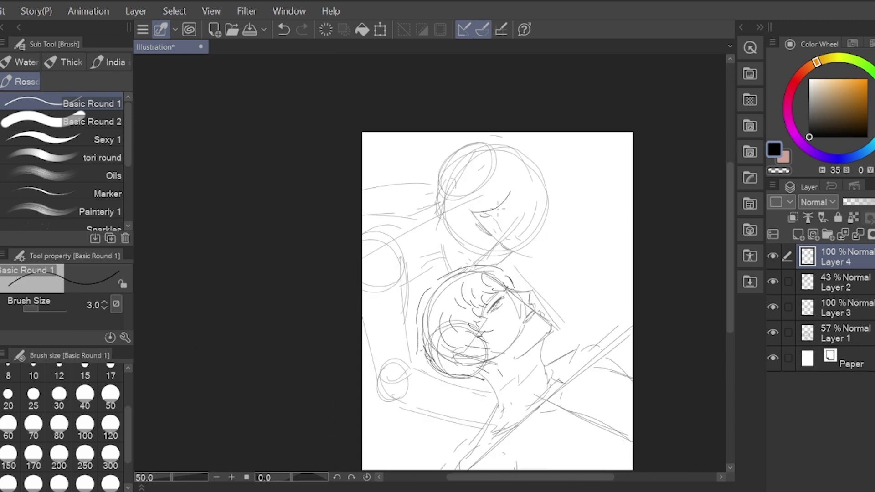
Sketch the upper figure's hair on Layer 4, with strands along the right side and around the ear
{"action": "key", "text": "ctrl+z"}
{"action": "left_click_drag", "start_coordinate": [539, 195], "coordinate": [539, 244]}
{"action": "left_click_drag", "start_coordinate": [459, 194], "coordinate": [447, 208]}
{"action": "key", "text": "ctrl+z"}
{"action": "left_click_drag", "start_coordinate": [473, 158], "coordinate": [438, 184]}
{"action": "left_click_drag", "start_coordinate": [451, 176], "coordinate": [438, 186]}
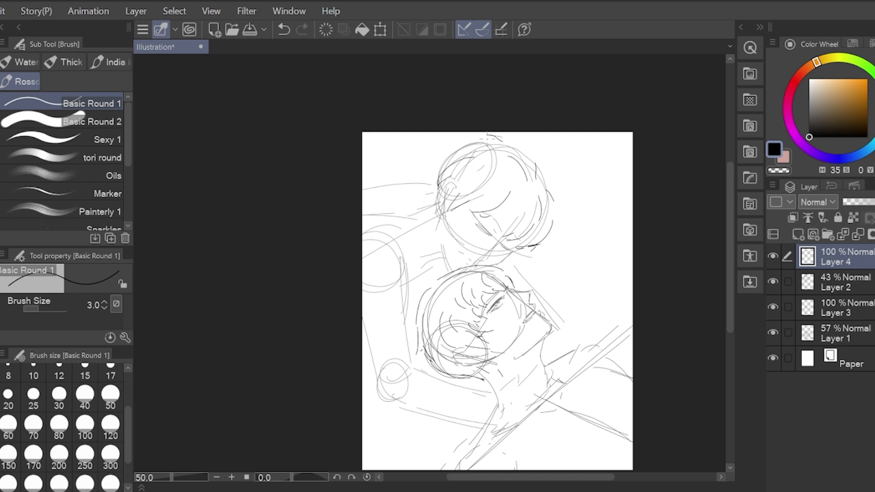
Rework the upper figure's outer hair outline with broken strokes around the crown and back of the head
{"action": "scroll", "coordinate": [487, 140], "scroll_direction": "down", "scroll_amount": 1}
{"action": "key", "text": "ctrl+z"}
{"action": "scroll", "coordinate": [581, 184], "scroll_direction": "up", "scroll_amount": 1}
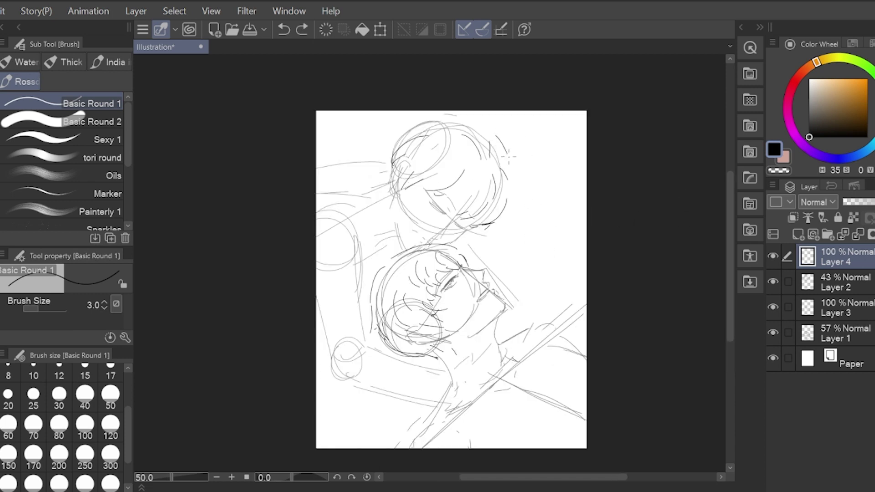
{"action": "key", "text": "ctrl+z"}
{"action": "key", "text": "ctrl+z"}
{"action": "key", "text": "ctrl+z"}
{"action": "left_click_drag", "start_coordinate": [392, 154], "coordinate": [440, 121]}
{"action": "scroll", "coordinate": [430, 117], "scroll_direction": "down", "scroll_amount": 1}
{"action": "key", "text": "ctrl+z"}
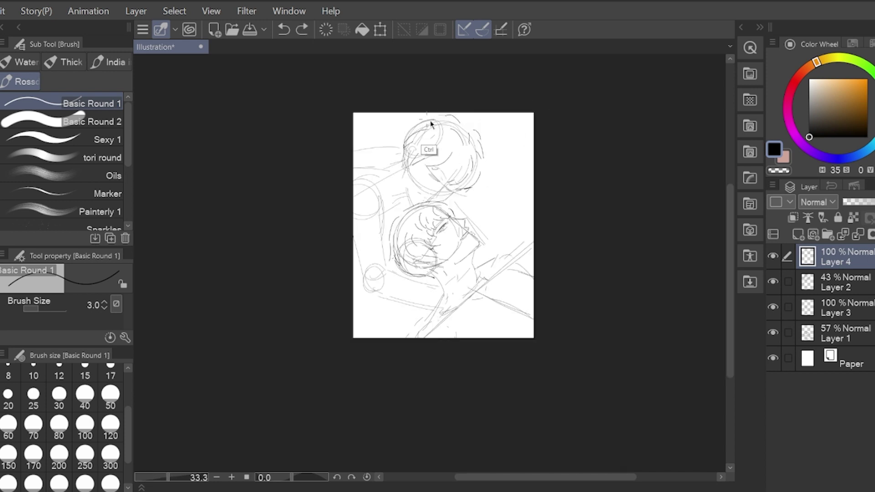
{"action": "scroll", "coordinate": [376, 73], "scroll_direction": "up", "scroll_amount": 1}
{"action": "key", "text": "ctrl+z"}
Sketch the upper figure's clothing edge beside the neck and the sleeve contours around the arm and elbow
{"action": "left_click_drag", "start_coordinate": [400, 227], "coordinate": [398, 274]}
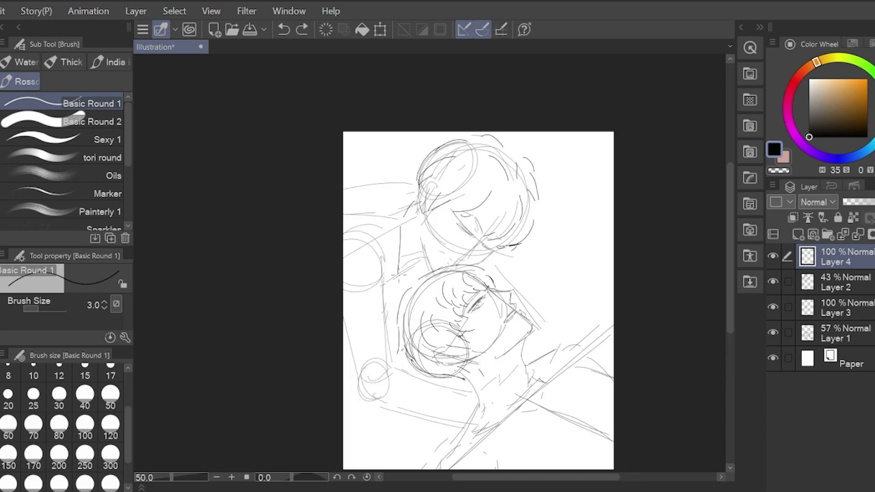
{"action": "key", "text": "ctrl+z"}
{"action": "left_click_drag", "start_coordinate": [403, 421], "coordinate": [474, 426]}
{"action": "key", "text": "ctrl+z"}
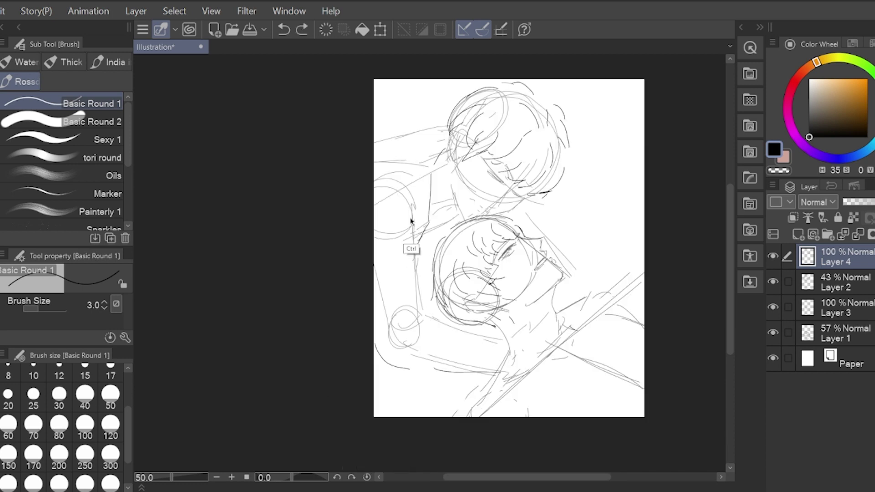
{"action": "key", "text": "ctrl+z"}
{"action": "mouse_move", "coordinate": [401, 208]}
{"action": "left_mouse_down"}
{"action": "mouse_move", "coordinate": [415, 241]}
{"action": "mouse_move", "coordinate": [379, 258]}
{"action": "mouse_move", "coordinate": [380, 305]}
{"action": "left_mouse_up"}
{"action": "left_click_drag", "start_coordinate": [379, 311], "coordinate": [414, 370]}
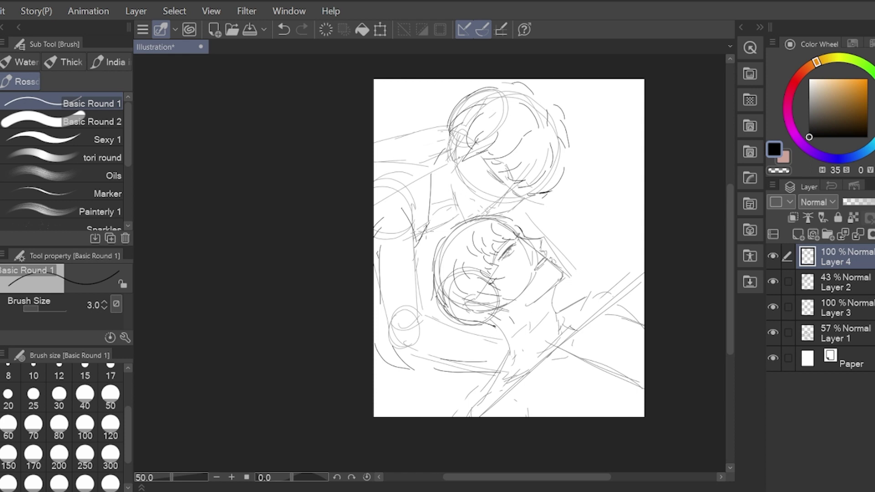
Sketch a raised hand on Layer 5 over the lower figure's chest, with wrist lines, palm arc and finger block
{"action": "mouse_move", "coordinate": [464, 358]}
{"action": "left_mouse_down"}
{"action": "mouse_move", "coordinate": [442, 378]}
{"action": "mouse_move", "coordinate": [454, 424]}
{"action": "left_mouse_up"}
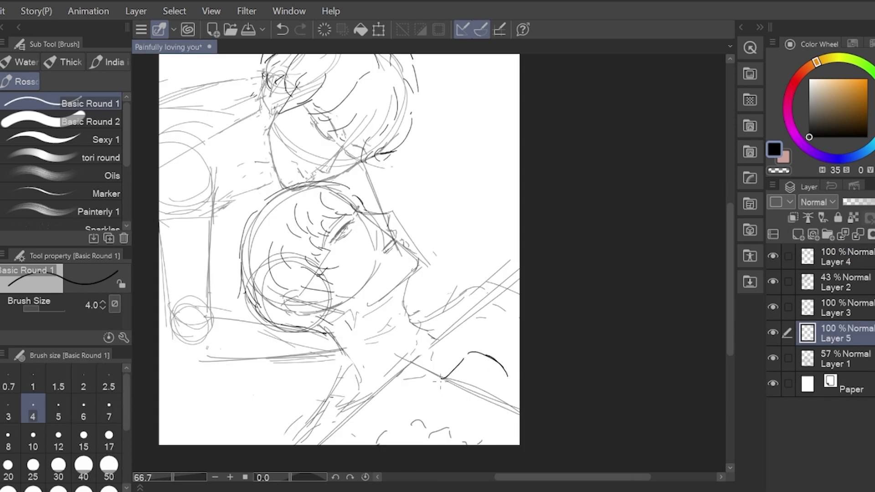
{"action": "left_click_drag", "start_coordinate": [509, 384], "coordinate": [493, 423]}
{"action": "left_click_drag", "start_coordinate": [428, 347], "coordinate": [441, 379]}
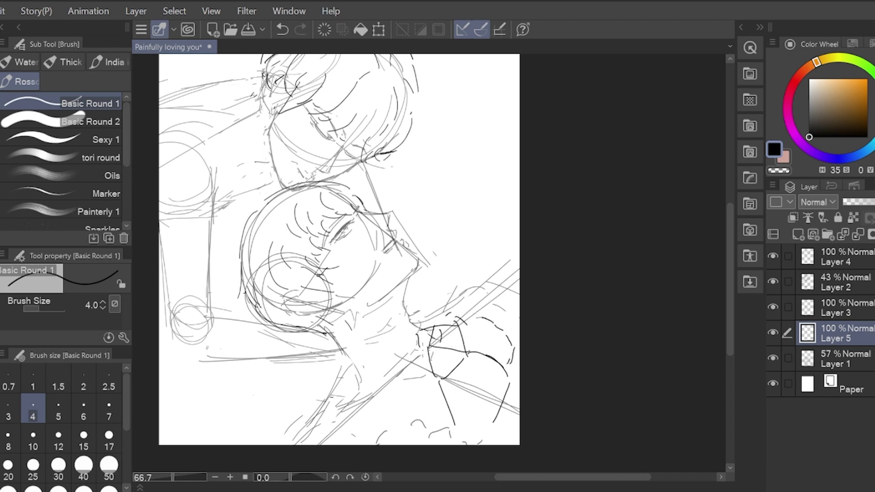
{"action": "left_click_drag", "start_coordinate": [432, 331], "coordinate": [430, 345]}
{"action": "key", "text": "ctrl+z"}
{"action": "left_click_drag", "start_coordinate": [484, 369], "coordinate": [471, 360]}
Move the hand sketch upward, then erase and redraw strokes around its fingers
{"action": "key", "text": "k"}
{"action": "mouse_move", "coordinate": [546, 326]}
{"action": "left_mouse_down"}
{"action": "mouse_move", "coordinate": [541, 296]}
{"action": "mouse_move", "coordinate": [560, 266]}
{"action": "mouse_move", "coordinate": [547, 284]}
{"action": "left_mouse_up"}
{"action": "key", "text": "e"}
{"action": "left_click", "coordinate": [409, 281]}
{"action": "key", "text": "b"}
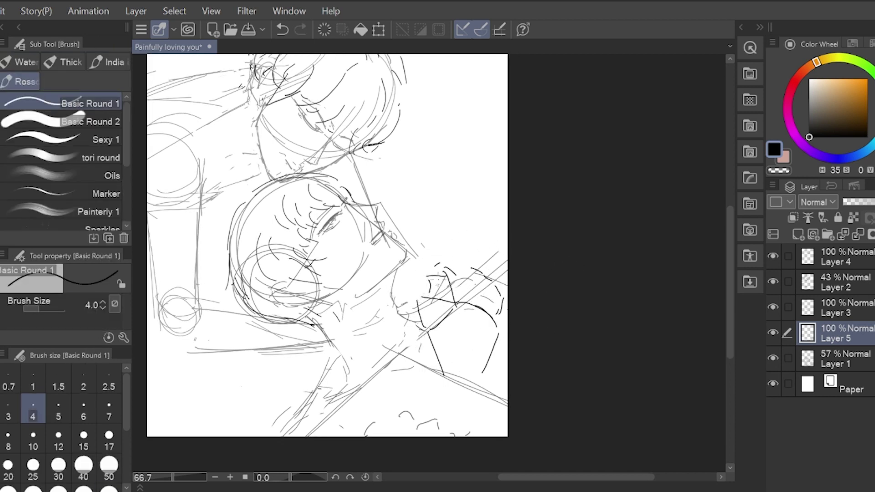
{"action": "key", "text": "e"}
{"action": "key", "text": "b"}
{"action": "left_click_drag", "start_coordinate": [422, 280], "coordinate": [419, 304]}
Lasso the hand sketch, rotate it so the wrist points to the lower right, move it to the canvas's right edge and apply the transformation
{"action": "key", "text": "m"}
{"action": "left_click_drag", "start_coordinate": [386, 268], "coordinate": [387, 291]}
{"action": "left_click", "coordinate": [522, 410]}
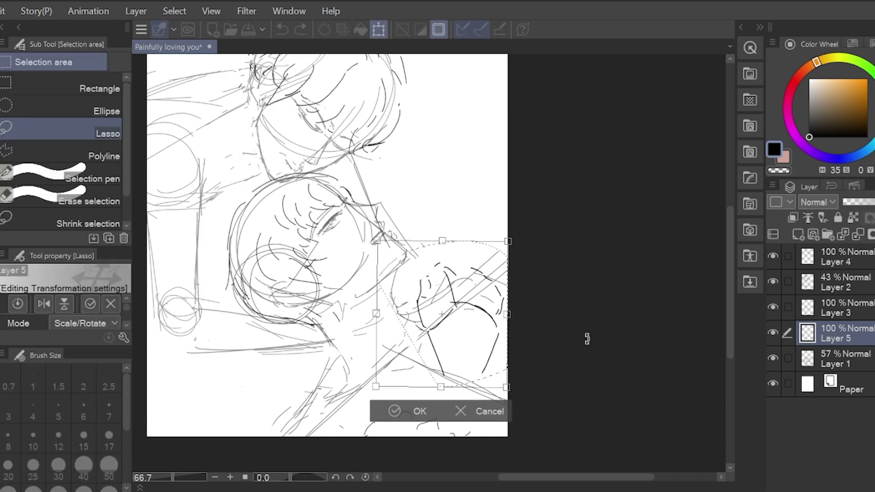
{"action": "left_click_drag", "start_coordinate": [585, 340], "coordinate": [573, 370]}
{"action": "mouse_move", "coordinate": [474, 348]}
{"action": "left_mouse_down"}
{"action": "mouse_move", "coordinate": [484, 334]}
{"action": "mouse_move", "coordinate": [484, 379]}
{"action": "mouse_move", "coordinate": [463, 337]}
{"action": "mouse_move", "coordinate": [462, 301]}
{"action": "left_mouse_up"}
{"action": "left_click_drag", "start_coordinate": [583, 287], "coordinate": [558, 207]}
{"action": "mouse_move", "coordinate": [469, 306]}
{"action": "left_mouse_down"}
{"action": "mouse_move", "coordinate": [468, 286]}
{"action": "mouse_move", "coordinate": [473, 292]}
{"action": "left_mouse_up"}
{"action": "left_click_drag", "start_coordinate": [576, 281], "coordinate": [560, 344]}
{"action": "left_click_drag", "start_coordinate": [470, 323], "coordinate": [477, 314]}
{"action": "left_click_drag", "start_coordinate": [547, 281], "coordinate": [564, 256]}
{"action": "left_click", "coordinate": [433, 377]}
{"action": "left_click", "coordinate": [584, 287]}
Sketch a long pointed blade extending from the raised hand toward the two heads
{"action": "key", "text": "b"}
{"action": "mouse_move", "coordinate": [429, 211]}
{"action": "left_mouse_down"}
{"action": "mouse_move", "coordinate": [467, 246]}
{"action": "mouse_move", "coordinate": [459, 265]}
{"action": "left_mouse_up"}
{"action": "key", "text": "ctrl+z"}
{"action": "key", "text": "ctrl+z"}
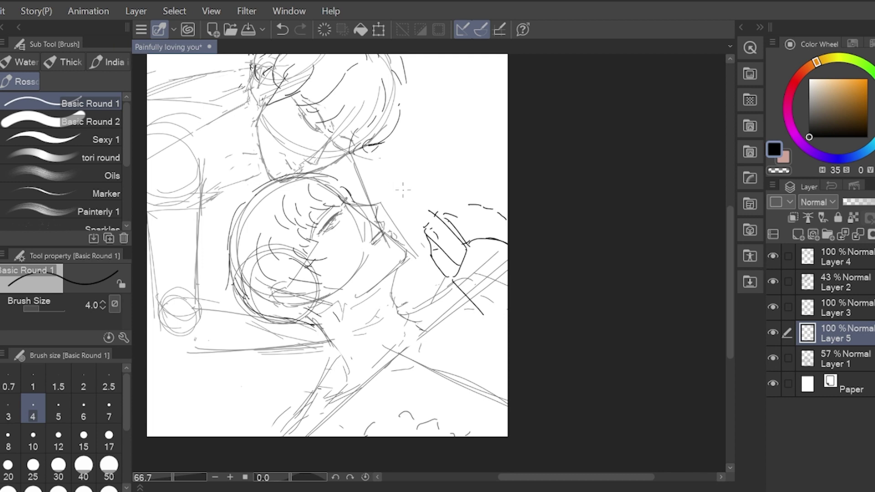
{"action": "key", "text": "ctrl+z"}
{"action": "mouse_move", "coordinate": [378, 172]}
{"action": "left_mouse_down"}
{"action": "mouse_move", "coordinate": [426, 229]}
{"action": "mouse_move", "coordinate": [441, 220]}
{"action": "mouse_move", "coordinate": [439, 229]}
{"action": "left_mouse_up"}
{"action": "key", "text": "ctrl+z"}
{"action": "key", "text": "ctrl+z"}
{"action": "key", "text": "ctrl+z"}
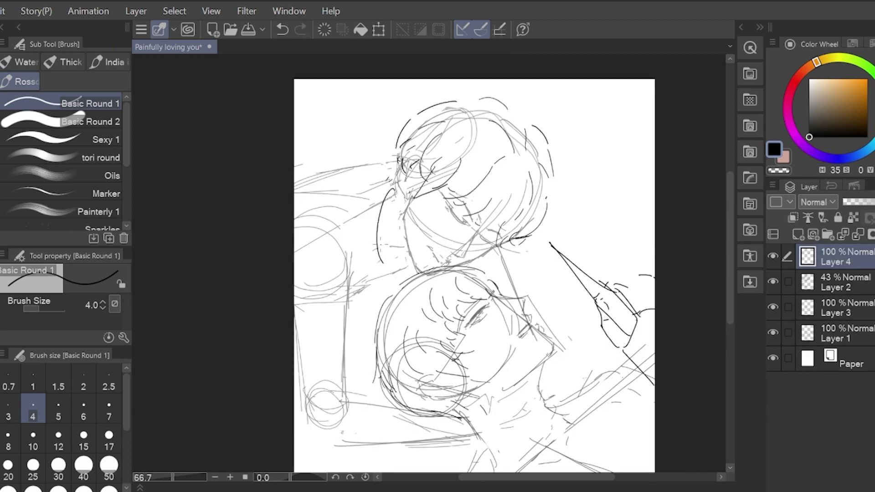
Draw the upper figure's open collar with its pointed lower corner and the adjoining shoulder line on Layer 4
{"action": "key", "text": "ctrl+z"}
{"action": "left_click_drag", "start_coordinate": [380, 246], "coordinate": [360, 327]}
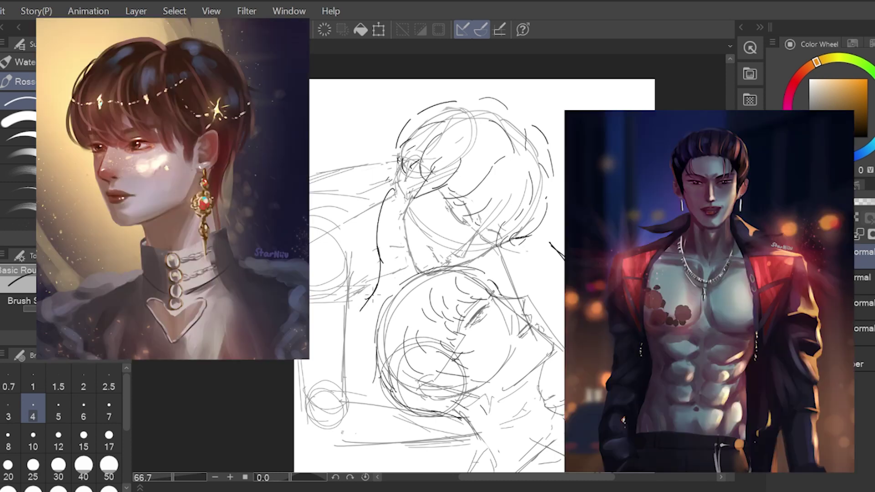
{"action": "key", "text": "ctrl+z"}
{"action": "mouse_move", "coordinate": [390, 264]}
{"action": "left_mouse_down"}
{"action": "mouse_move", "coordinate": [373, 300]}
{"action": "mouse_move", "coordinate": [347, 319]}
{"action": "left_mouse_up"}
{"action": "left_click_drag", "start_coordinate": [362, 191], "coordinate": [387, 170]}
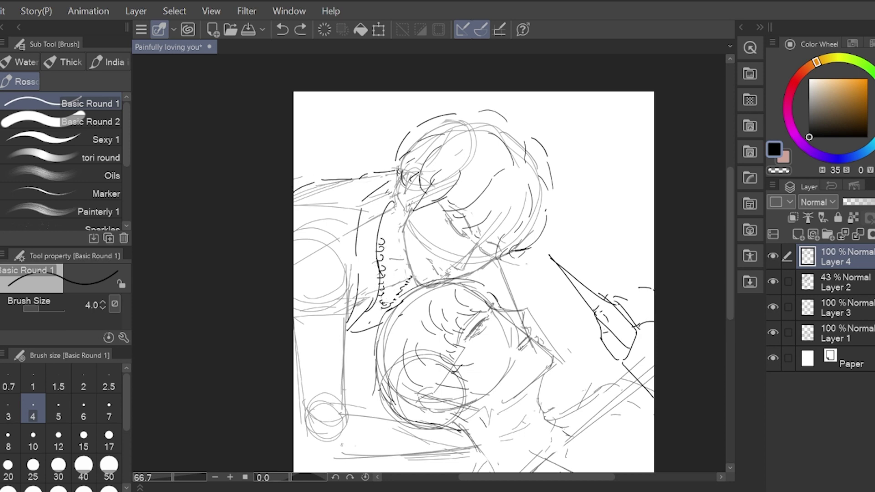
{"action": "key", "text": "ctrl+z"}
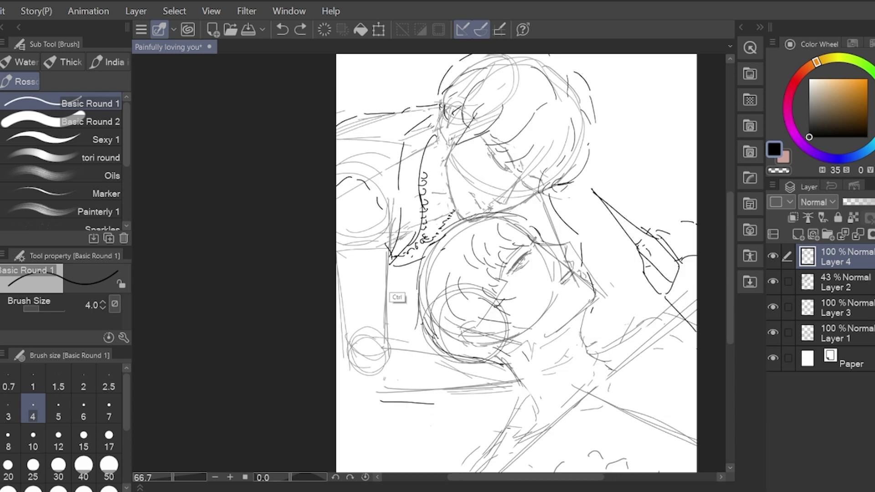
Sketch the upper figure's shirt edge below the collar and the sleeve outline along the elbow and forearm
{"action": "left_click_drag", "start_coordinate": [396, 267], "coordinate": [417, 313]}
{"action": "left_click_drag", "start_coordinate": [415, 317], "coordinate": [402, 341]}
{"action": "mouse_move", "coordinate": [415, 343]}
{"action": "left_mouse_down"}
{"action": "mouse_move", "coordinate": [493, 360]}
{"action": "mouse_move", "coordinate": [474, 346]}
{"action": "left_mouse_up"}
{"action": "key", "text": "ctrl+z"}
{"action": "left_click_drag", "start_coordinate": [481, 344], "coordinate": [507, 365]}
{"action": "scroll", "coordinate": [514, 316], "scroll_direction": "down", "scroll_amount": 1}
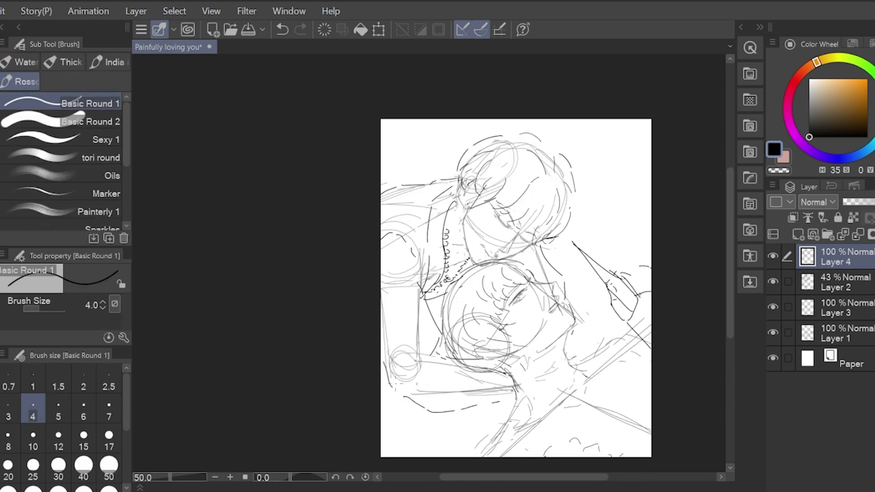
{"action": "mouse_move", "coordinate": [474, 386]}
{"action": "left_mouse_down"}
{"action": "mouse_move", "coordinate": [485, 378]}
{"action": "mouse_move", "coordinate": [504, 404]}
{"action": "left_mouse_up"}
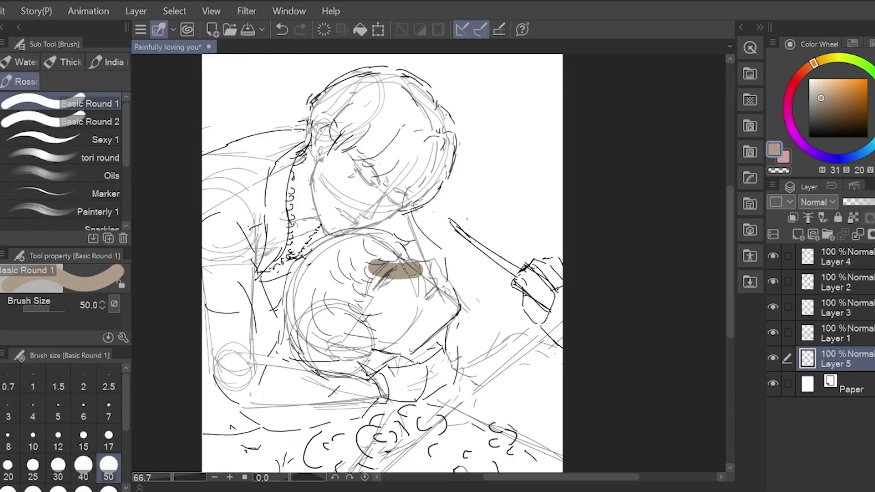
Paint the lower figure's face and ear in flat light brown on Layer 5, using Basic Round 1 at size 50
{"action": "mouse_move", "coordinate": [372, 260]}
{"action": "left_mouse_down"}
{"action": "mouse_move", "coordinate": [431, 267]}
{"action": "mouse_move", "coordinate": [419, 283]}
{"action": "mouse_move", "coordinate": [430, 295]}
{"action": "left_mouse_up"}
{"action": "left_click", "coordinate": [109, 439]}
{"action": "left_click", "coordinate": [409, 269], "text": "ctrl"}
{"action": "key", "text": "e"}
{"action": "left_click_drag", "start_coordinate": [452, 264], "coordinate": [448, 281]}
{"action": "mouse_move", "coordinate": [449, 247]}
{"action": "left_mouse_down"}
{"action": "mouse_move", "coordinate": [425, 247]}
{"action": "mouse_move", "coordinate": [451, 282]}
{"action": "mouse_move", "coordinate": [458, 332]}
{"action": "mouse_move", "coordinate": [461, 310]}
{"action": "mouse_move", "coordinate": [435, 358]}
{"action": "mouse_move", "coordinate": [409, 380]}
{"action": "left_mouse_up"}
{"action": "key", "text": "b"}
{"action": "left_click", "coordinate": [109, 464]}
{"action": "left_click", "coordinate": [831, 94]}
{"action": "left_click", "coordinate": [428, 360], "text": "alt"}
{"action": "scroll", "coordinate": [429, 376], "scroll_direction": "down", "scroll_amount": 2}
{"action": "scroll", "coordinate": [429, 392], "scroll_direction": "up", "scroll_amount": 1}
{"action": "mouse_move", "coordinate": [360, 369]}
{"action": "left_mouse_down"}
{"action": "mouse_move", "coordinate": [345, 364]}
{"action": "mouse_move", "coordinate": [386, 347]}
{"action": "mouse_move", "coordinate": [364, 302]}
{"action": "mouse_move", "coordinate": [390, 315]}
{"action": "mouse_move", "coordinate": [432, 307]}
{"action": "left_mouse_up"}
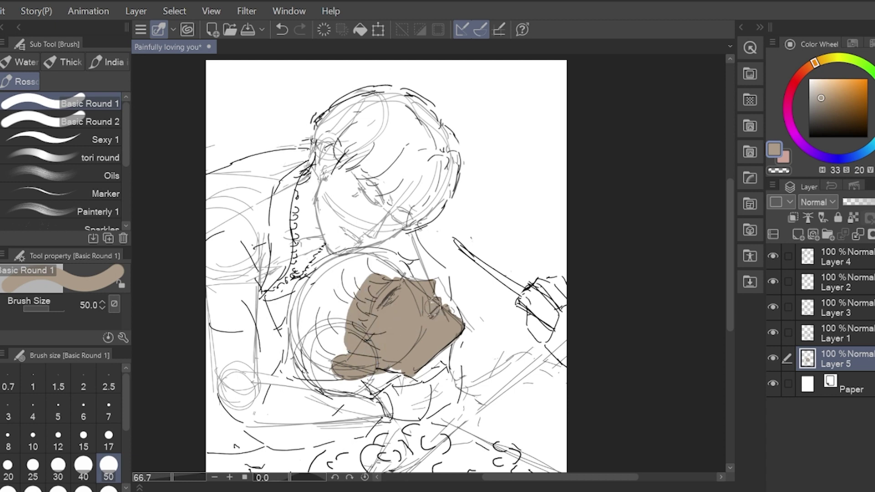
Extend the flat brown skin down the lower figure's neck and onto the chest with the brush at size 120
{"action": "left_click_drag", "start_coordinate": [432, 471], "coordinate": [433, 451]}
{"action": "left_click", "coordinate": [108, 487]}
{"action": "mouse_move", "coordinate": [408, 379]}
{"action": "left_mouse_down"}
{"action": "mouse_move", "coordinate": [400, 353]}
{"action": "mouse_move", "coordinate": [404, 369]}
{"action": "mouse_move", "coordinate": [424, 346]}
{"action": "mouse_move", "coordinate": [406, 291]}
{"action": "mouse_move", "coordinate": [478, 401]}
{"action": "left_mouse_up"}
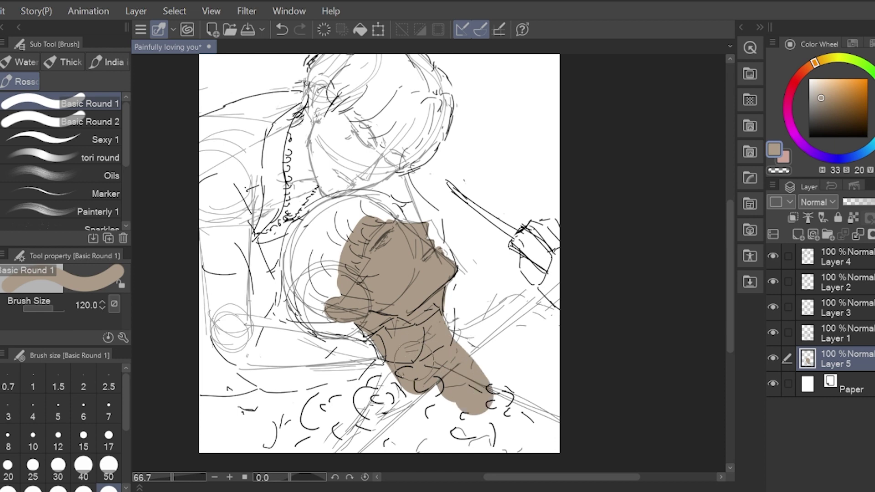
{"action": "mouse_move", "coordinate": [414, 362]}
{"action": "left_mouse_down"}
{"action": "mouse_move", "coordinate": [374, 439]}
{"action": "mouse_move", "coordinate": [400, 399]}
{"action": "left_mouse_up"}
{"action": "scroll", "coordinate": [390, 407], "scroll_direction": "down", "scroll_amount": 1}
{"action": "left_click_drag", "start_coordinate": [384, 402], "coordinate": [368, 432]}
{"action": "key", "text": "ctrl+z"}
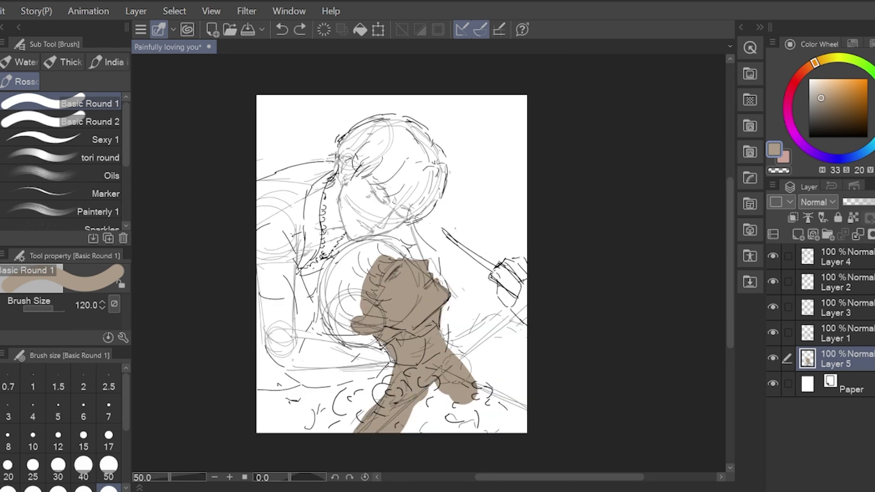
Fill the lower figure's shoulder and torso with flat brown, and colour the raised hand with a smaller brush
{"action": "mouse_move", "coordinate": [459, 367]}
{"action": "left_mouse_down"}
{"action": "mouse_move", "coordinate": [515, 331]}
{"action": "mouse_move", "coordinate": [479, 328]}
{"action": "mouse_move", "coordinate": [514, 332]}
{"action": "mouse_move", "coordinate": [496, 335]}
{"action": "mouse_move", "coordinate": [515, 360]}
{"action": "mouse_move", "coordinate": [547, 373]}
{"action": "mouse_move", "coordinate": [515, 347]}
{"action": "mouse_move", "coordinate": [460, 421]}
{"action": "mouse_move", "coordinate": [420, 430]}
{"action": "mouse_move", "coordinate": [548, 424]}
{"action": "left_mouse_up"}
{"action": "left_click", "coordinate": [108, 468]}
{"action": "scroll", "coordinate": [528, 298], "scroll_direction": "up", "scroll_amount": 1}
{"action": "mouse_move", "coordinate": [486, 265]}
{"action": "left_mouse_down"}
{"action": "mouse_move", "coordinate": [514, 286]}
{"action": "mouse_move", "coordinate": [506, 314]}
{"action": "mouse_move", "coordinate": [531, 328]}
{"action": "mouse_move", "coordinate": [516, 254]}
{"action": "left_mouse_up"}
{"action": "key", "text": "ctrl+z"}
{"action": "key", "text": "ctrl+z"}
{"action": "key", "text": "ctrl+z"}
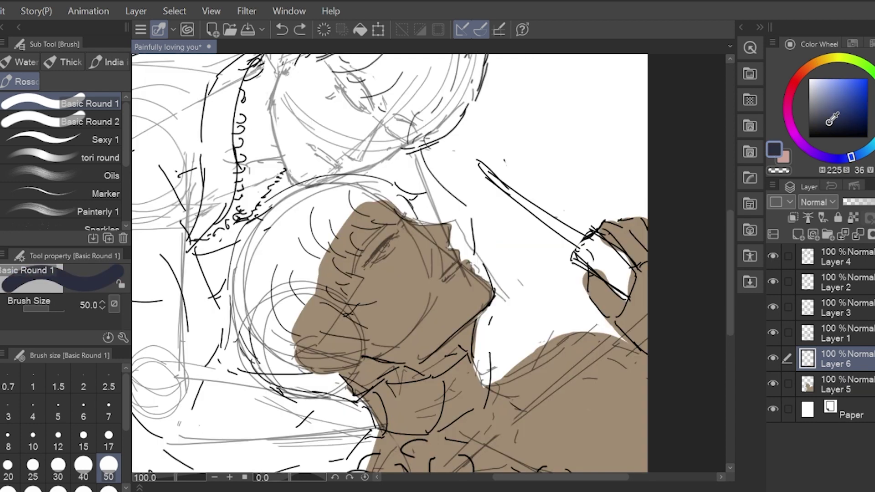
Block in the crown and ear-side edge of the lower figure's hair in near-black blue on Layer 6
{"action": "left_click", "coordinate": [811, 123]}
{"action": "left_click_drag", "start_coordinate": [279, 297], "coordinate": [365, 336]}
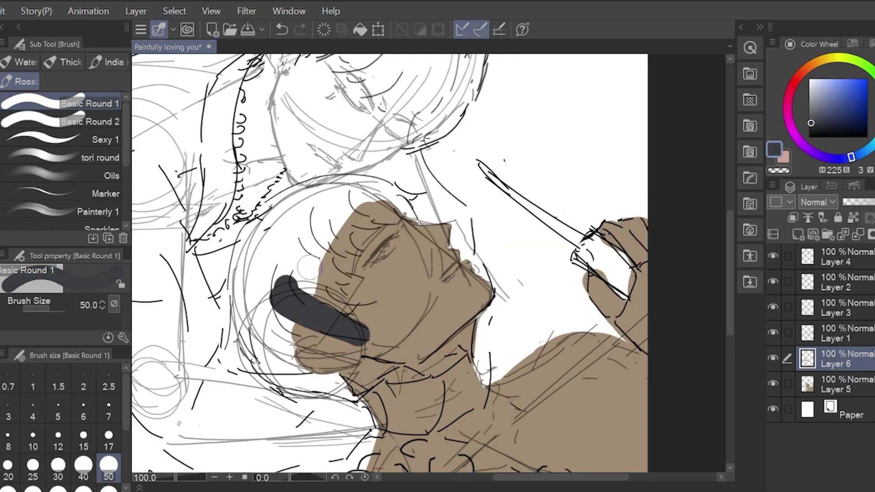
{"action": "left_click_drag", "start_coordinate": [307, 277], "coordinate": [336, 296]}
{"action": "key", "text": "ctrl+z"}
{"action": "left_click_drag", "start_coordinate": [309, 291], "coordinate": [335, 301]}
{"action": "key", "text": "ctrl+z"}
{"action": "left_click_drag", "start_coordinate": [395, 195], "coordinate": [305, 210]}
{"action": "key", "text": "ctrl+z"}
{"action": "left_click_drag", "start_coordinate": [355, 186], "coordinate": [279, 212]}
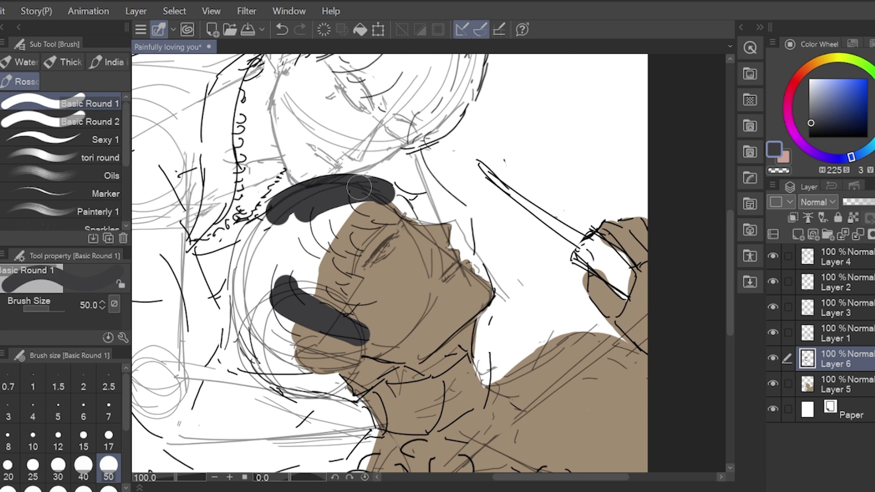
{"action": "mouse_move", "coordinate": [349, 190]}
{"action": "left_mouse_down"}
{"action": "mouse_move", "coordinate": [255, 262]}
{"action": "mouse_move", "coordinate": [236, 303]}
{"action": "left_mouse_up"}
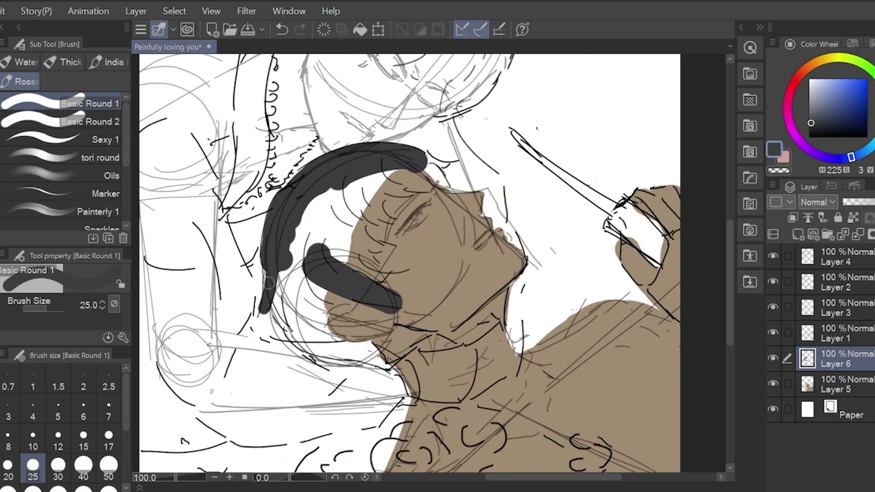
Continue the lower figure's dark hair around the back of the head, the ear and the nape, and trim its edges
{"action": "mouse_move", "coordinate": [269, 283]}
{"action": "left_mouse_down"}
{"action": "mouse_move", "coordinate": [303, 346]}
{"action": "mouse_move", "coordinate": [323, 348]}
{"action": "mouse_move", "coordinate": [285, 324]}
{"action": "mouse_move", "coordinate": [360, 363]}
{"action": "mouse_move", "coordinate": [292, 323]}
{"action": "mouse_move", "coordinate": [296, 286]}
{"action": "mouse_move", "coordinate": [347, 290]}
{"action": "mouse_move", "coordinate": [321, 221]}
{"action": "left_mouse_up"}
{"action": "left_click", "coordinate": [108, 468]}
{"action": "key", "text": "["}
{"action": "key", "text": "["}
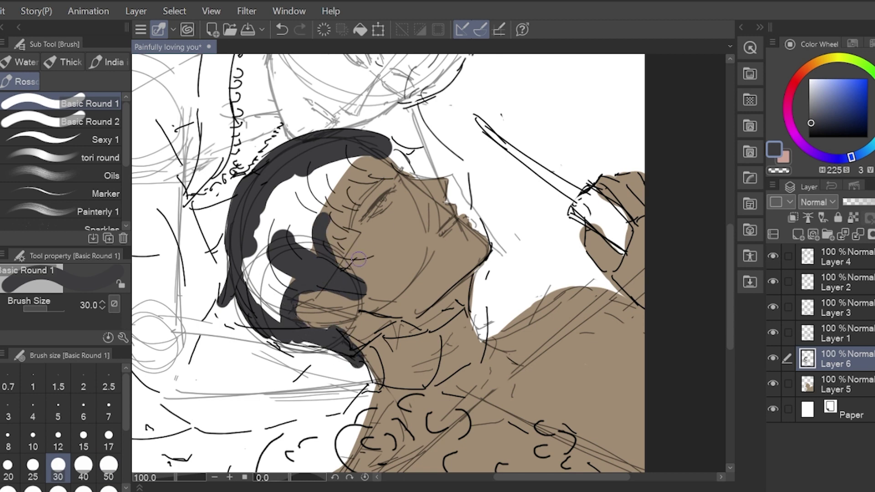
{"action": "key", "text": "e"}
{"action": "left_click_drag", "start_coordinate": [349, 257], "coordinate": [379, 282]}
{"action": "mouse_move", "coordinate": [324, 298]}
{"action": "left_mouse_down"}
{"action": "mouse_move", "coordinate": [362, 315]}
{"action": "mouse_move", "coordinate": [278, 291]}
{"action": "mouse_move", "coordinate": [273, 237]}
{"action": "mouse_move", "coordinate": [315, 246]}
{"action": "mouse_move", "coordinate": [346, 191]}
{"action": "left_mouse_up"}
{"action": "key", "text": "ctrl+z"}
{"action": "key", "text": "b"}
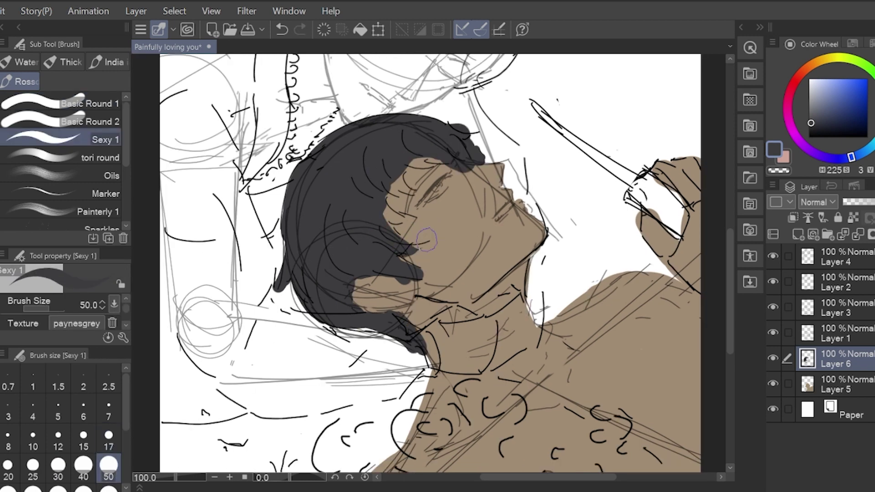
Shape the lower figure's fringe into pointed strands over the forehead with the Sexy 1 brush and the Hard eraser
{"action": "mouse_move", "coordinate": [426, 240]}
{"action": "left_mouse_down"}
{"action": "mouse_move", "coordinate": [401, 196]}
{"action": "mouse_move", "coordinate": [410, 183]}
{"action": "mouse_move", "coordinate": [403, 164]}
{"action": "mouse_move", "coordinate": [429, 160]}
{"action": "mouse_move", "coordinate": [416, 150]}
{"action": "mouse_move", "coordinate": [426, 144]}
{"action": "left_mouse_up"}
{"action": "key", "text": "ctrl+z"}
{"action": "key", "text": "ctrl+z"}
{"action": "key", "text": "e"}
{"action": "left_click_drag", "start_coordinate": [382, 228], "coordinate": [380, 253]}
{"action": "scroll", "coordinate": [462, 208], "scroll_direction": "down", "scroll_amount": 1}
{"action": "scroll", "coordinate": [512, 192], "scroll_direction": "up", "scroll_amount": 1}
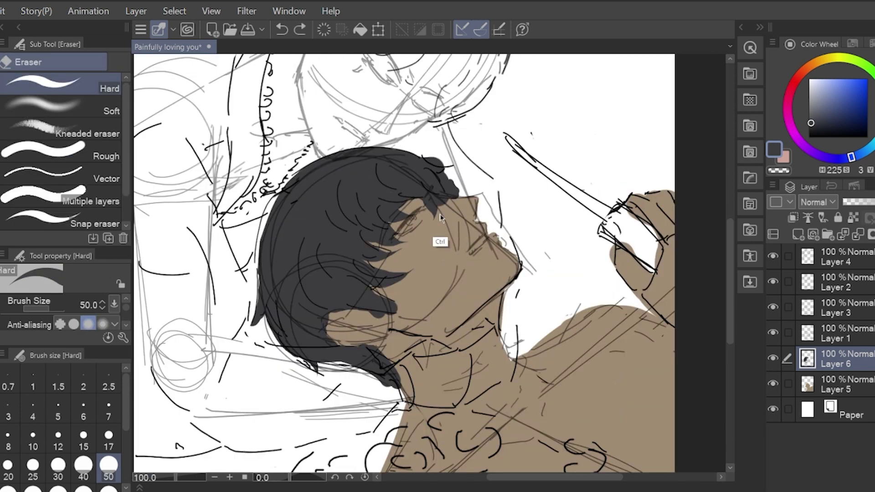
{"action": "key", "text": "b"}
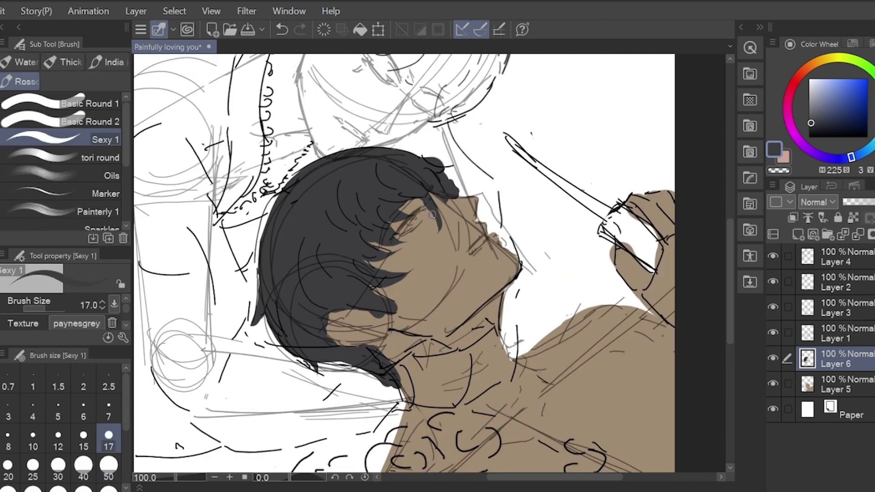
{"action": "key", "text": "e"}
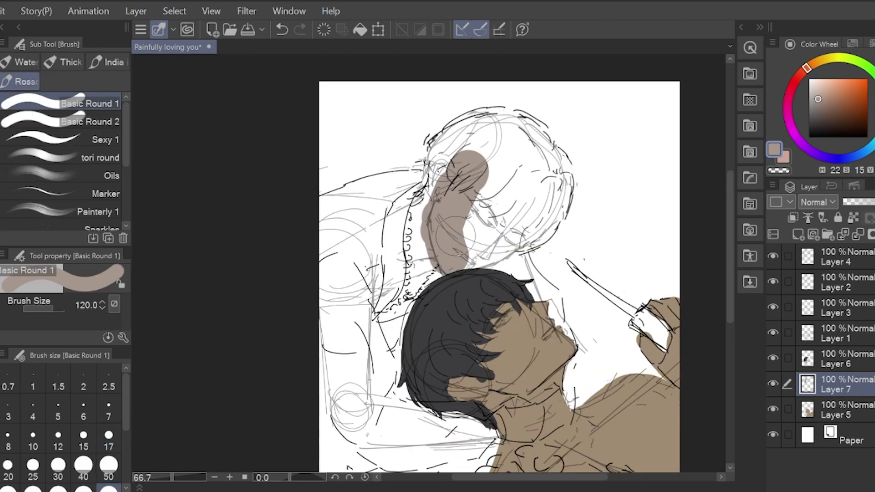
Undo the last strokes and paint the upper figure's face and neck in flat pinkish brown on Layer 7
{"action": "key", "text": "ctrl+z"}
{"action": "key", "text": "ctrl+z"}
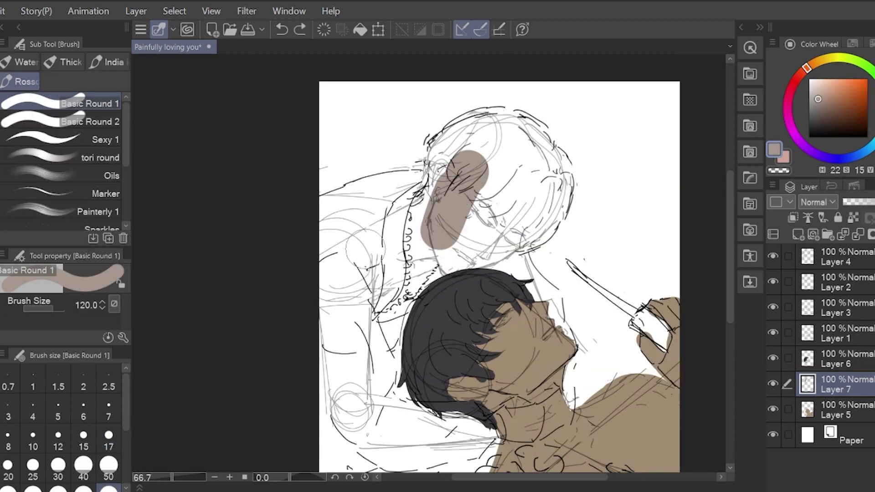
{"action": "left_click", "coordinate": [58, 488]}
{"action": "left_click_drag", "start_coordinate": [435, 242], "coordinate": [449, 259]}
{"action": "mouse_move", "coordinate": [490, 236]}
{"action": "left_mouse_down"}
{"action": "mouse_move", "coordinate": [462, 260]}
{"action": "mouse_move", "coordinate": [515, 235]}
{"action": "mouse_move", "coordinate": [531, 211]}
{"action": "mouse_move", "coordinate": [477, 219]}
{"action": "mouse_move", "coordinate": [432, 196]}
{"action": "mouse_move", "coordinate": [417, 255]}
{"action": "mouse_move", "coordinate": [396, 265]}
{"action": "left_mouse_up"}
{"action": "left_click_drag", "start_coordinate": [395, 265], "coordinate": [404, 216]}
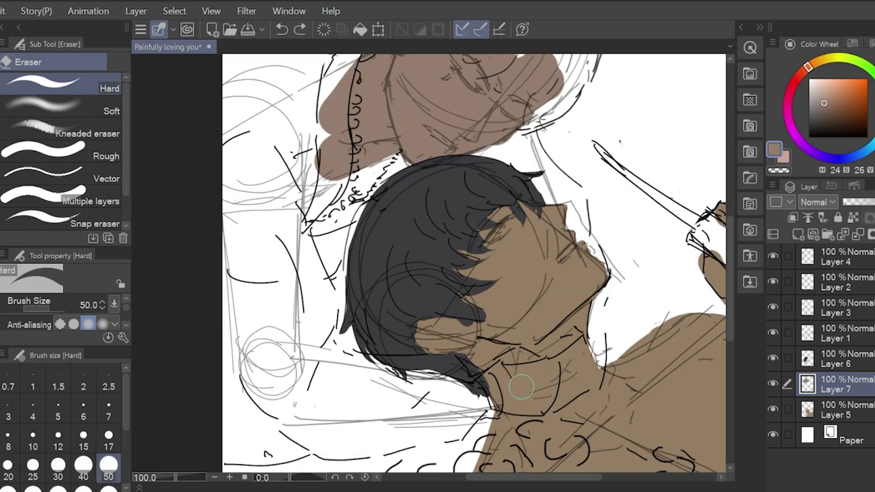
Paint the hand under the lower figure's neck in flat brown on Layer 7, hiding Layer 5 to see its shape
{"action": "key", "text": "b"}
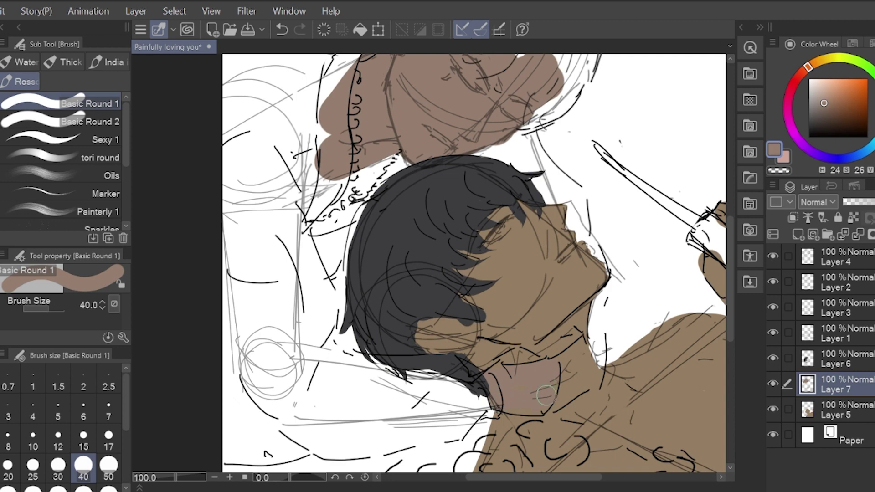
{"action": "left_click", "coordinate": [116, 440]}
{"action": "left_click", "coordinate": [772, 410]}
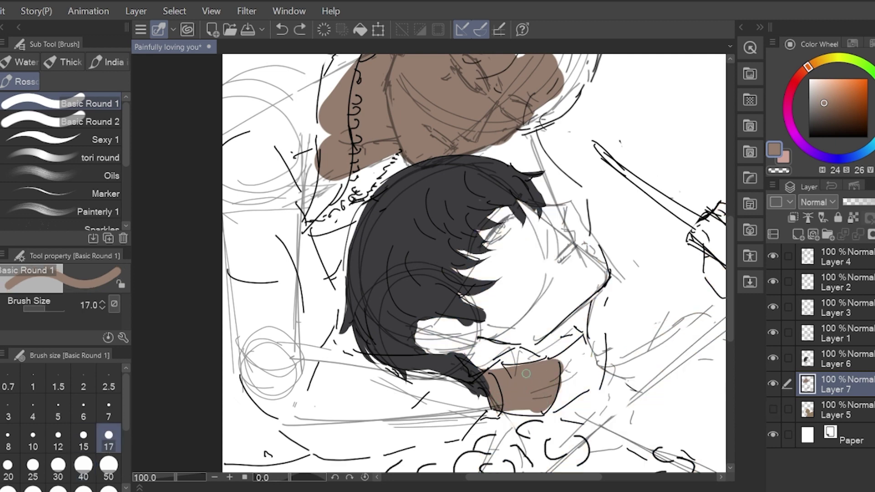
{"action": "left_click_drag", "start_coordinate": [492, 372], "coordinate": [520, 353]}
{"action": "key", "text": "ctrl+z"}
{"action": "key", "text": "ctrl+z"}
{"action": "mouse_move", "coordinate": [496, 393]}
{"action": "left_mouse_down"}
{"action": "mouse_move", "coordinate": [535, 358]}
{"action": "mouse_move", "coordinate": [553, 362]}
{"action": "mouse_move", "coordinate": [583, 342]}
{"action": "mouse_move", "coordinate": [592, 360]}
{"action": "mouse_move", "coordinate": [562, 399]}
{"action": "mouse_move", "coordinate": [558, 371]}
{"action": "mouse_move", "coordinate": [585, 363]}
{"action": "left_mouse_up"}
{"action": "left_click", "coordinate": [8, 464]}
{"action": "scroll", "coordinate": [587, 372], "scroll_direction": "down", "scroll_amount": 2}
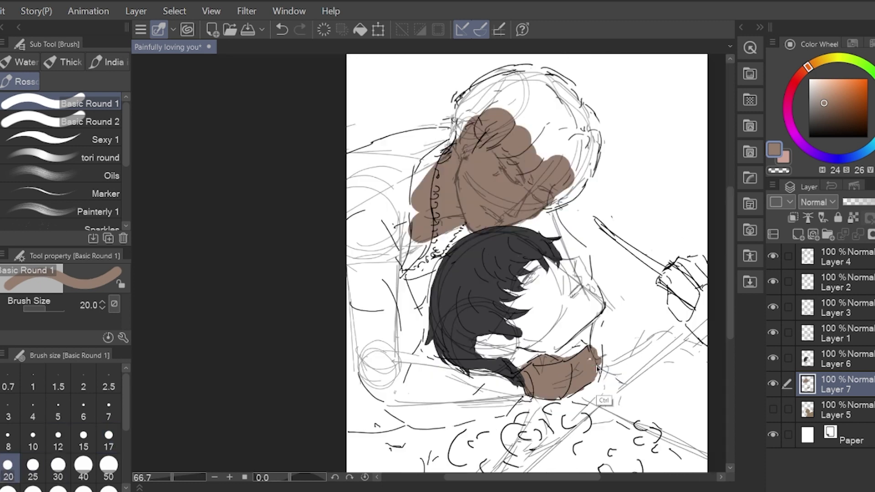
Try to trim the upper edge of the supporting hand's brown shape with the Hard eraser
{"action": "scroll", "coordinate": [567, 363], "scroll_direction": "up", "scroll_amount": 3}
{"action": "key", "text": "e"}
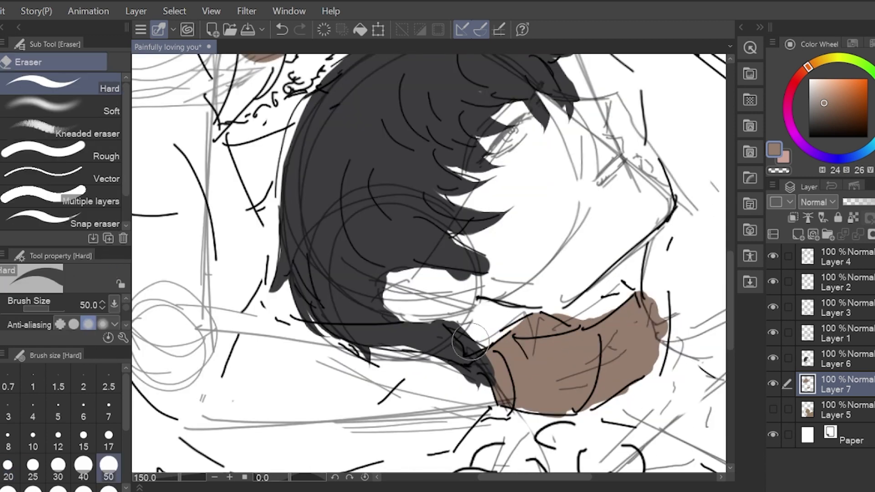
{"action": "left_click", "coordinate": [108, 435]}
{"action": "left_click_drag", "start_coordinate": [521, 321], "coordinate": [546, 307]}
{"action": "key", "text": "ctrl+z"}
Fill the upper figure's upper arm, elbow and forearm with flat brown on Layer 7
{"action": "scroll", "coordinate": [608, 377], "scroll_direction": "down", "scroll_amount": 2}
{"action": "key", "text": "b"}
{"action": "left_click", "coordinate": [109, 465]}
{"action": "mouse_move", "coordinate": [390, 291]}
{"action": "left_mouse_down"}
{"action": "mouse_move", "coordinate": [408, 380]}
{"action": "mouse_move", "coordinate": [419, 387]}
{"action": "left_mouse_up"}
{"action": "mouse_move", "coordinate": [424, 288]}
{"action": "left_mouse_down"}
{"action": "mouse_move", "coordinate": [403, 309]}
{"action": "mouse_move", "coordinate": [418, 387]}
{"action": "mouse_move", "coordinate": [560, 377]}
{"action": "left_mouse_up"}
{"action": "key", "text": "bracketright"}
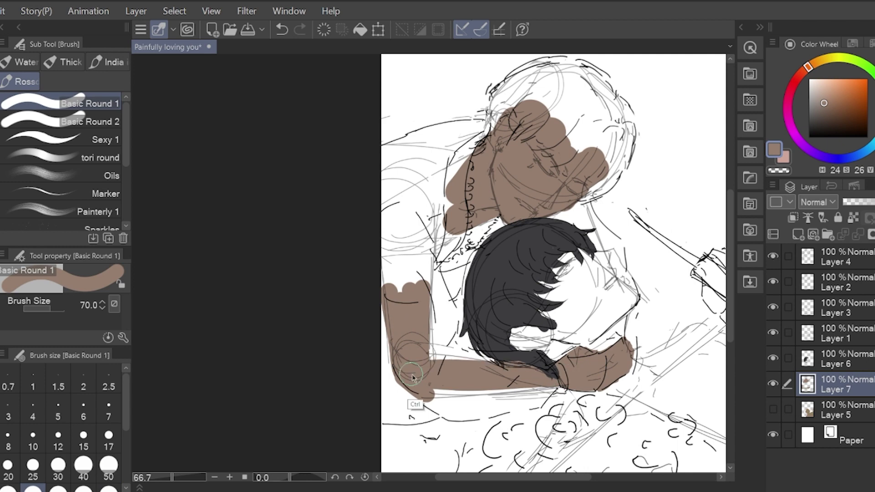
{"action": "left_click_drag", "start_coordinate": [424, 366], "coordinate": [494, 360]}
{"action": "left_click_drag", "start_coordinate": [437, 383], "coordinate": [570, 388]}
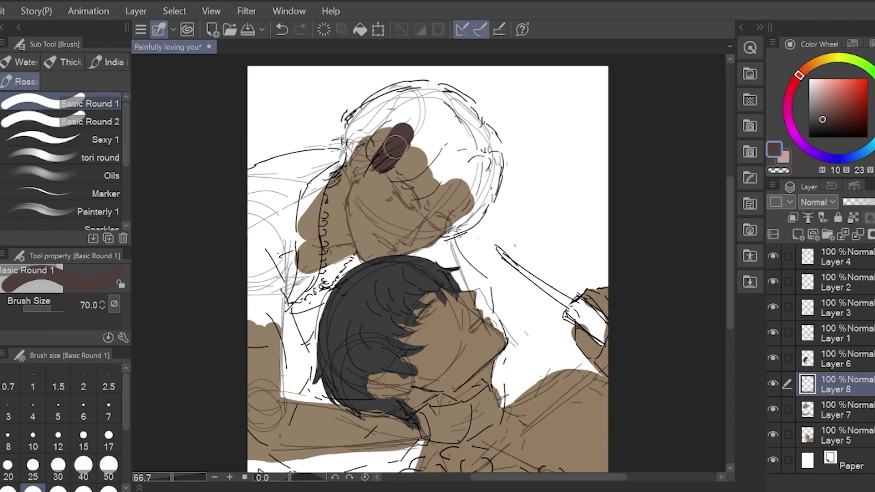
Block in the upper figure's fringe and front hair in dark reddish brown on Layer 8
{"action": "mouse_move", "coordinate": [426, 135]}
{"action": "left_mouse_down"}
{"action": "mouse_move", "coordinate": [408, 159]}
{"action": "mouse_move", "coordinate": [440, 171]}
{"action": "mouse_move", "coordinate": [453, 184]}
{"action": "mouse_move", "coordinate": [449, 200]}
{"action": "mouse_move", "coordinate": [468, 216]}
{"action": "left_mouse_up"}
{"action": "key", "text": "ctrl+z"}
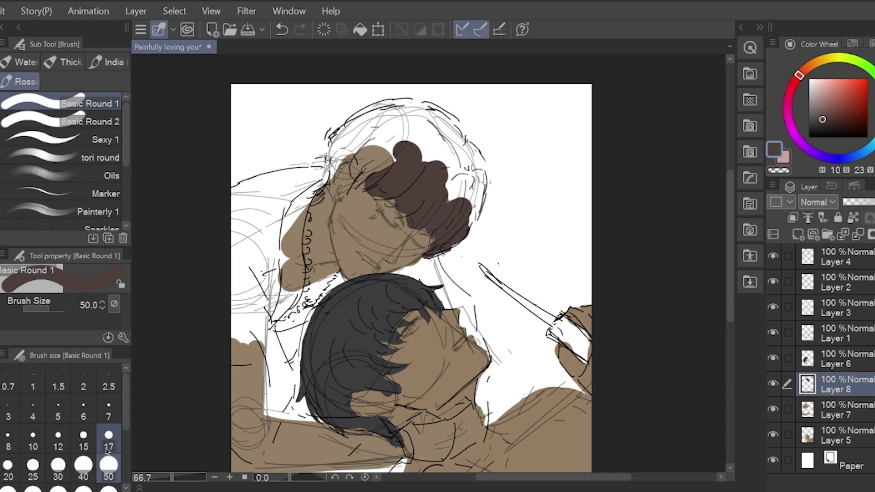
{"action": "left_click", "coordinate": [108, 488]}
{"action": "mouse_move", "coordinate": [443, 168]}
{"action": "left_mouse_down"}
{"action": "mouse_move", "coordinate": [461, 203]}
{"action": "mouse_move", "coordinate": [461, 168]}
{"action": "mouse_move", "coordinate": [380, 150]}
{"action": "left_mouse_up"}
{"action": "key", "text": "ctrl+z"}
Paint the upper figure's hair at the back of the head and around the ear with the brush at size 40
{"action": "key", "text": "bracketleft"}
{"action": "key", "text": "bracketleft"}
{"action": "key", "text": "bracketleft"}
{"action": "key", "text": "bracketleft"}
{"action": "key", "text": "bracketleft"}
{"action": "key", "text": "bracketleft"}
{"action": "left_click_drag", "start_coordinate": [370, 121], "coordinate": [337, 154]}
{"action": "left_click_drag", "start_coordinate": [340, 132], "coordinate": [317, 187]}
{"action": "key", "text": "ctrl+z"}
{"action": "mouse_move", "coordinate": [346, 148]}
{"action": "left_mouse_down"}
{"action": "mouse_move", "coordinate": [371, 156]}
{"action": "mouse_move", "coordinate": [365, 184]}
{"action": "left_mouse_up"}
{"action": "scroll", "coordinate": [494, 146], "scroll_direction": "down", "scroll_amount": 1}
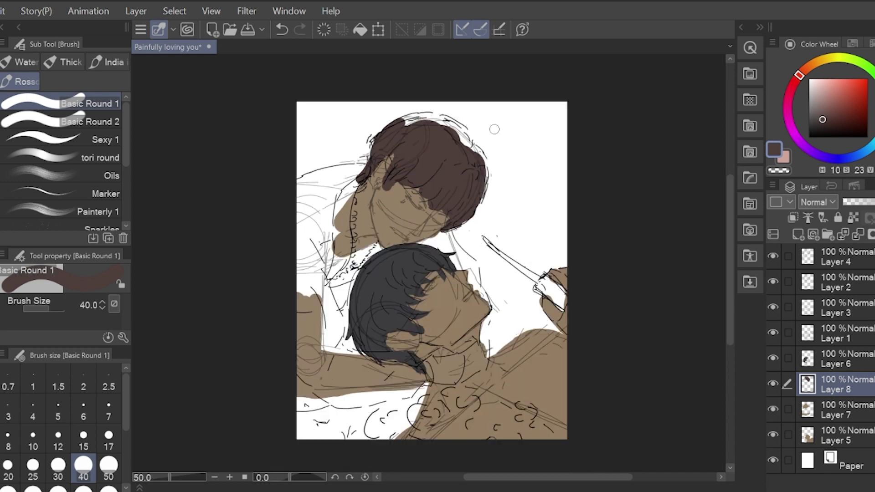
Clean up the crown outline of the upper figure's hair, undoing stray strokes and erasing the excess
{"action": "scroll", "coordinate": [479, 139], "scroll_direction": "up", "scroll_amount": 1}
{"action": "key", "text": "ctrl+z"}
{"action": "mouse_move", "coordinate": [479, 160]}
{"action": "left_mouse_down"}
{"action": "mouse_move", "coordinate": [466, 143]}
{"action": "mouse_move", "coordinate": [459, 149]}
{"action": "mouse_move", "coordinate": [432, 121]}
{"action": "mouse_move", "coordinate": [389, 121]}
{"action": "mouse_move", "coordinate": [456, 133]}
{"action": "mouse_move", "coordinate": [453, 147]}
{"action": "mouse_move", "coordinate": [473, 157]}
{"action": "mouse_move", "coordinate": [446, 122]}
{"action": "mouse_move", "coordinate": [467, 140]}
{"action": "left_mouse_up"}
{"action": "key", "text": "ctrl+z"}
{"action": "key", "text": "ctrl+z"}
{"action": "key", "text": "e"}
{"action": "left_click_drag", "start_coordinate": [370, 114], "coordinate": [469, 114]}
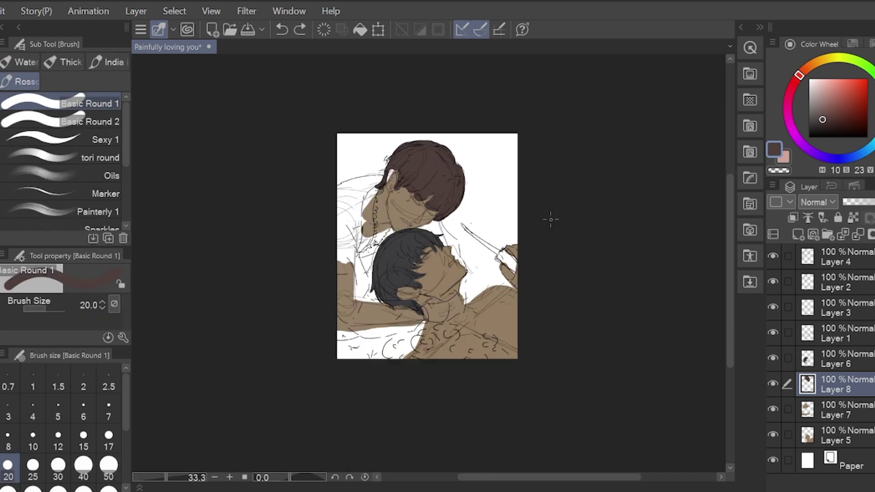
Nudge the outer contour of the upper figure's hair with Liquify at size 300
{"action": "scroll", "coordinate": [518, 218], "scroll_direction": "up", "scroll_amount": 1}
{"action": "key", "text": "j"}
{"action": "mouse_move", "coordinate": [354, 98]}
{"action": "left_mouse_down"}
{"action": "mouse_move", "coordinate": [385, 91]}
{"action": "mouse_move", "coordinate": [412, 99]}
{"action": "left_mouse_up"}
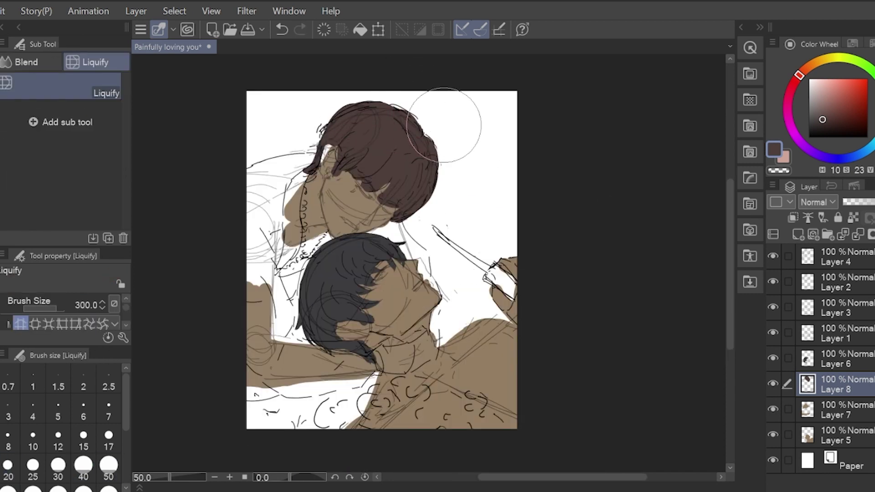
{"action": "key", "text": "ctrl+z"}
{"action": "left_click_drag", "start_coordinate": [456, 147], "coordinate": [453, 151]}
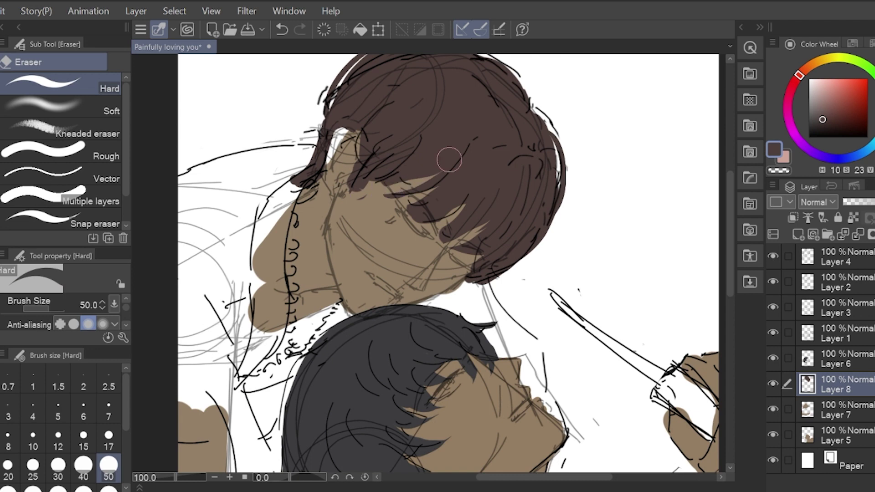
Erase hair colour over the upper figure's forehead to reshape the lower edge of the fringe
{"action": "key", "text": "ctrl+z"}
{"action": "mouse_move", "coordinate": [389, 186]}
{"action": "left_mouse_down"}
{"action": "mouse_move", "coordinate": [414, 191]}
{"action": "mouse_move", "coordinate": [400, 205]}
{"action": "mouse_move", "coordinate": [474, 269]}
{"action": "left_mouse_up"}
{"action": "key", "text": "b"}
{"action": "left_click", "coordinate": [9, 470]}
{"action": "mouse_move", "coordinate": [380, 196]}
{"action": "left_mouse_down"}
{"action": "mouse_move", "coordinate": [445, 159]}
{"action": "mouse_move", "coordinate": [417, 159]}
{"action": "mouse_move", "coordinate": [410, 171]}
{"action": "left_mouse_up"}
{"action": "key", "text": "ctrl+z"}
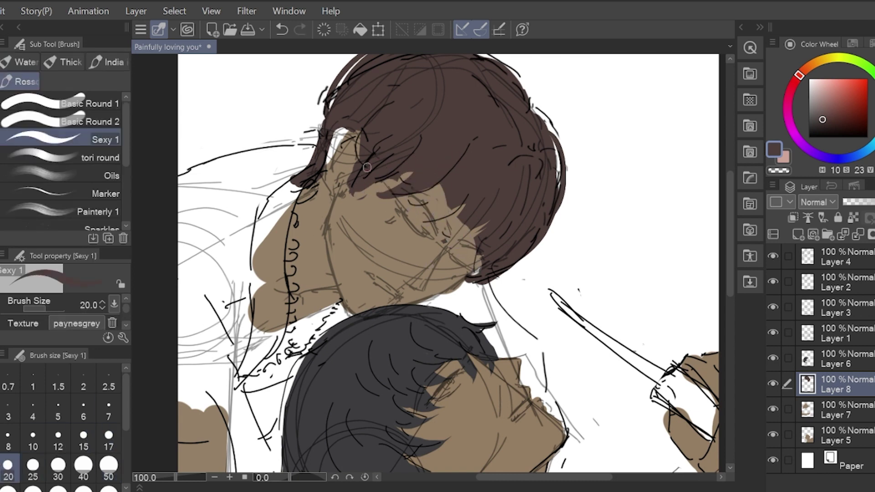
Paint tapered fringe strands over the upper figure's face with the Sexy 1 brush on Layer 8
{"action": "key", "text": "e"}
{"action": "key", "text": "b"}
{"action": "left_click", "coordinate": [108, 465]}
{"action": "mouse_move", "coordinate": [405, 218]}
{"action": "left_mouse_down"}
{"action": "mouse_move", "coordinate": [457, 178]}
{"action": "mouse_move", "coordinate": [427, 204]}
{"action": "mouse_move", "coordinate": [464, 259]}
{"action": "left_mouse_up"}
{"action": "key", "text": "ctrl+z"}
{"action": "scroll", "coordinate": [514, 260], "scroll_direction": "down", "scroll_amount": 2}
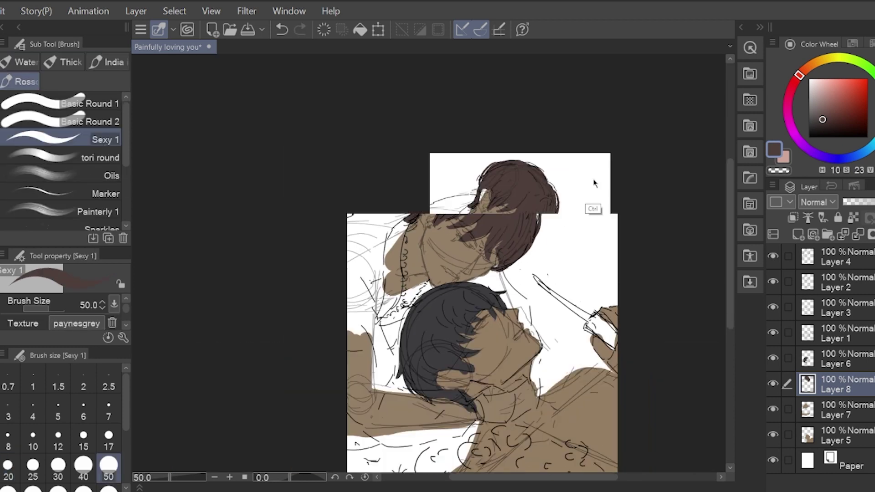
{"action": "scroll", "coordinate": [551, 253], "scroll_direction": "up", "scroll_amount": 1}
{"action": "key", "text": "["}
{"action": "key", "text": "["}
{"action": "key", "text": "["}
{"action": "key", "text": "["}
{"action": "left_click_drag", "start_coordinate": [529, 236], "coordinate": [476, 279]}
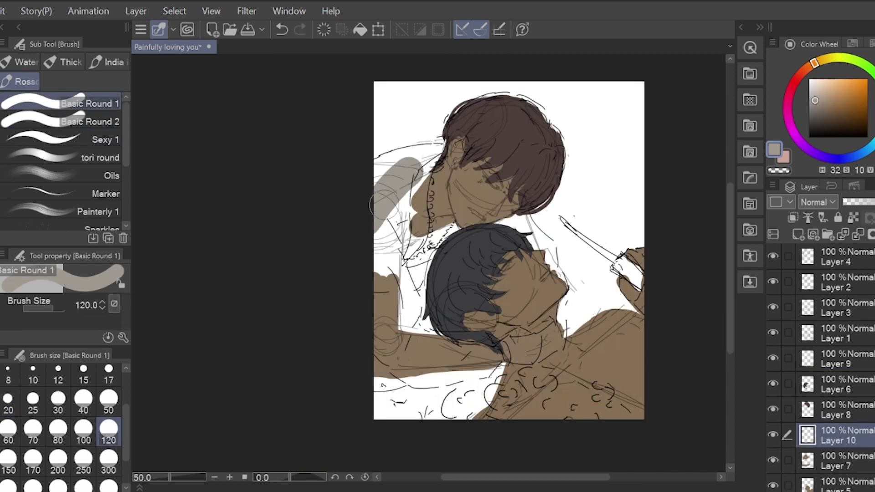
Fill the upper figure's shirt over the shoulder and chest in flat grey-beige on Layer 10 with Basic Round 1
{"action": "mouse_move", "coordinate": [410, 155]}
{"action": "left_mouse_down"}
{"action": "mouse_move", "coordinate": [401, 228]}
{"action": "mouse_move", "coordinate": [419, 278]}
{"action": "left_mouse_up"}
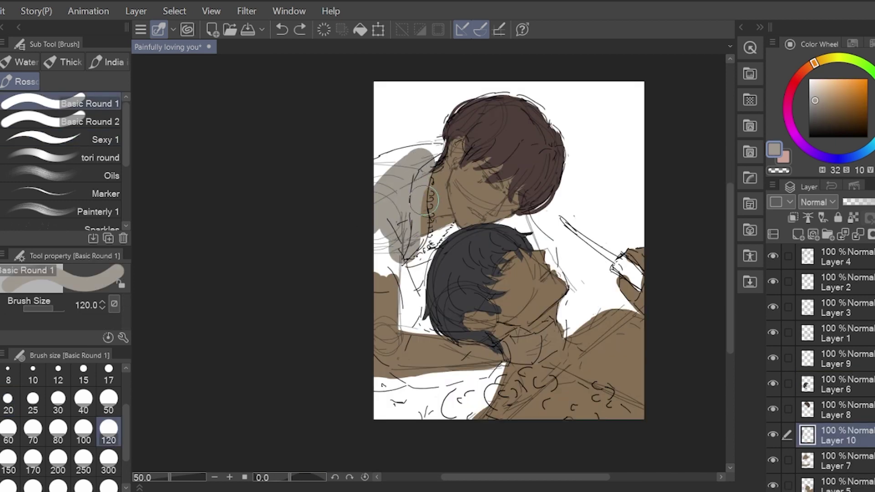
{"action": "key", "text": "bracketleft"}
{"action": "key", "text": "bracketleft"}
{"action": "key", "text": "bracketleft"}
{"action": "key", "text": "bracketleft"}
{"action": "key", "text": "bracketleft"}
{"action": "key", "text": "ctrl+plus"}
{"action": "left_click_drag", "start_coordinate": [422, 214], "coordinate": [416, 254]}
{"action": "key", "text": "e"}
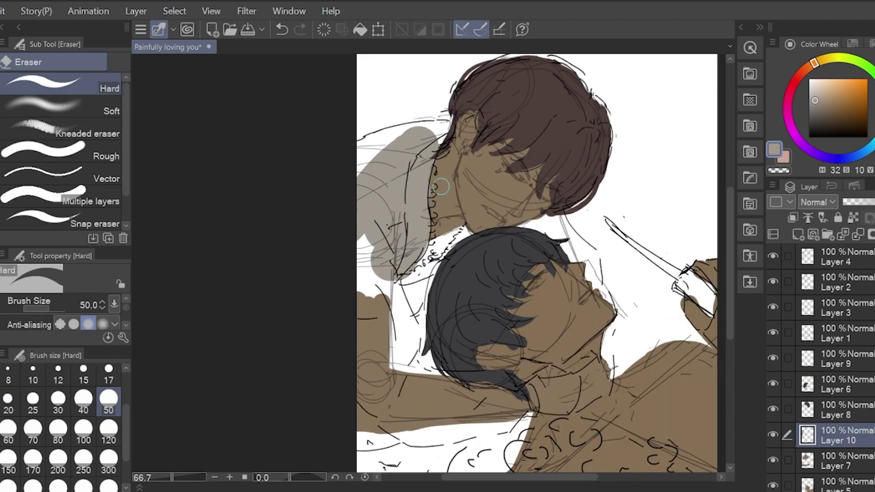
{"action": "key", "text": "b"}
{"action": "mouse_move", "coordinate": [441, 130]}
{"action": "left_mouse_down"}
{"action": "mouse_move", "coordinate": [362, 148]}
{"action": "mouse_move", "coordinate": [392, 216]}
{"action": "mouse_move", "coordinate": [371, 248]}
{"action": "mouse_move", "coordinate": [393, 287]}
{"action": "left_mouse_up"}
{"action": "key", "text": "ctrl+z"}
{"action": "key", "text": "ctrl+z"}
Tidy the sleeve colour on the upper arm and fill the shirt's frilled collar edge in grey-beige at size 50
{"action": "key", "text": "e"}
{"action": "left_click_drag", "start_coordinate": [360, 325], "coordinate": [386, 322]}
{"action": "key", "text": "b"}
{"action": "key", "text": "ctrl+z"}
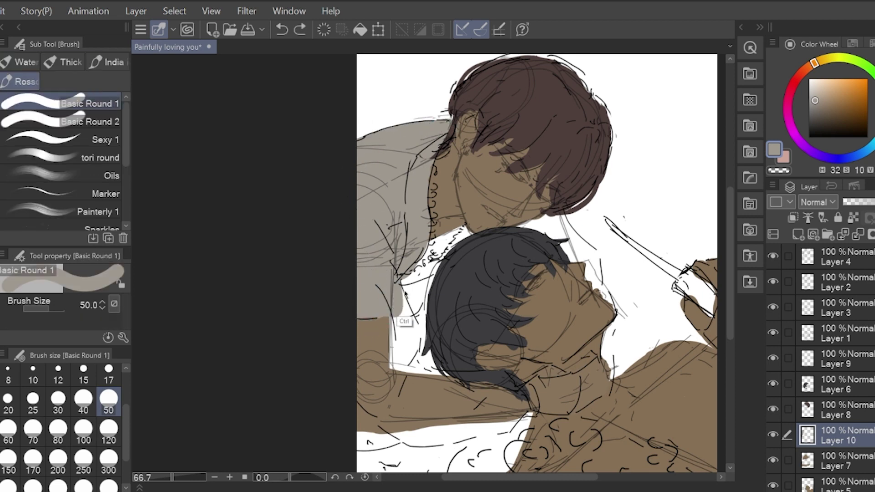
{"action": "mouse_move", "coordinate": [406, 276]}
{"action": "left_mouse_down"}
{"action": "mouse_move", "coordinate": [444, 243]}
{"action": "mouse_move", "coordinate": [422, 260]}
{"action": "mouse_move", "coordinate": [436, 244]}
{"action": "mouse_move", "coordinate": [459, 237]}
{"action": "left_mouse_up"}
{"action": "key", "text": "ctrl+z"}
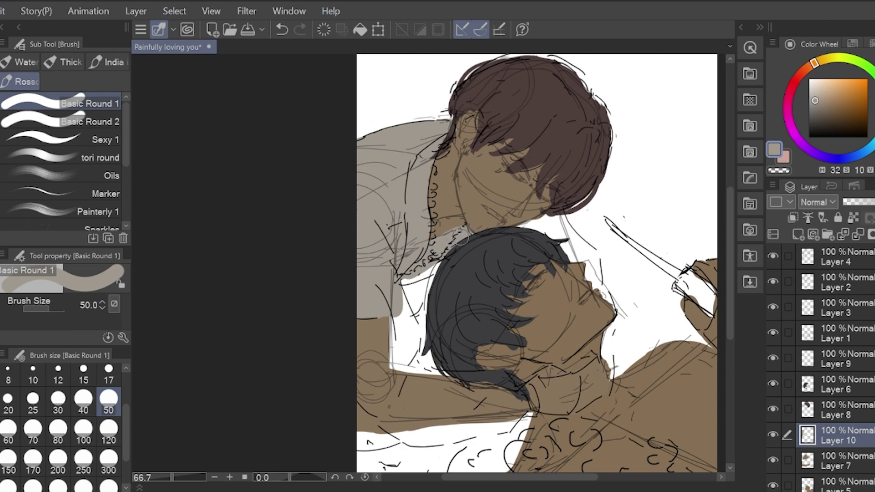
Cover the bent arm with the grey-beige sleeve and paint the shirt behind the lower figure's head at size 120
{"action": "scroll", "coordinate": [638, 251], "scroll_direction": "down", "scroll_amount": 2}
{"action": "left_click_drag", "start_coordinate": [538, 261], "coordinate": [550, 254]}
{"action": "scroll", "coordinate": [620, 247], "scroll_direction": "up", "scroll_amount": 1}
{"action": "left_click", "coordinate": [108, 431]}
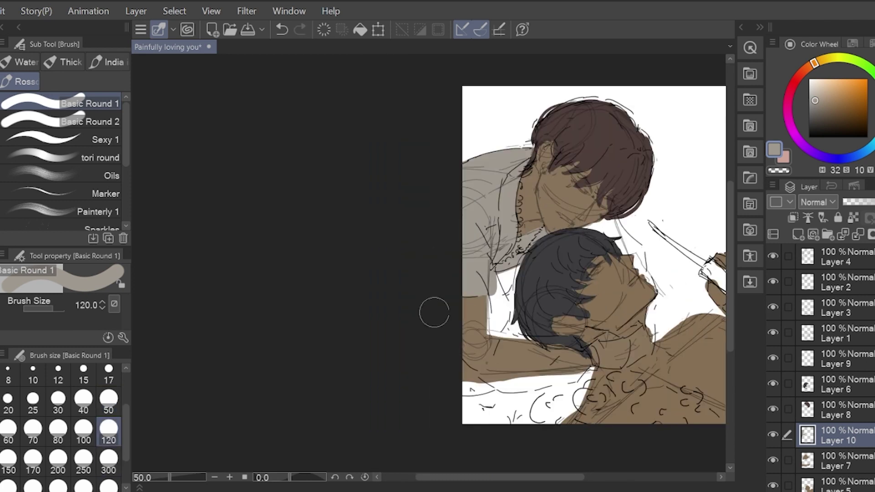
{"action": "mouse_move", "coordinate": [484, 296]}
{"action": "left_mouse_down"}
{"action": "mouse_move", "coordinate": [463, 374]}
{"action": "mouse_move", "coordinate": [528, 369]}
{"action": "mouse_move", "coordinate": [592, 341]}
{"action": "mouse_move", "coordinate": [569, 361]}
{"action": "left_mouse_up"}
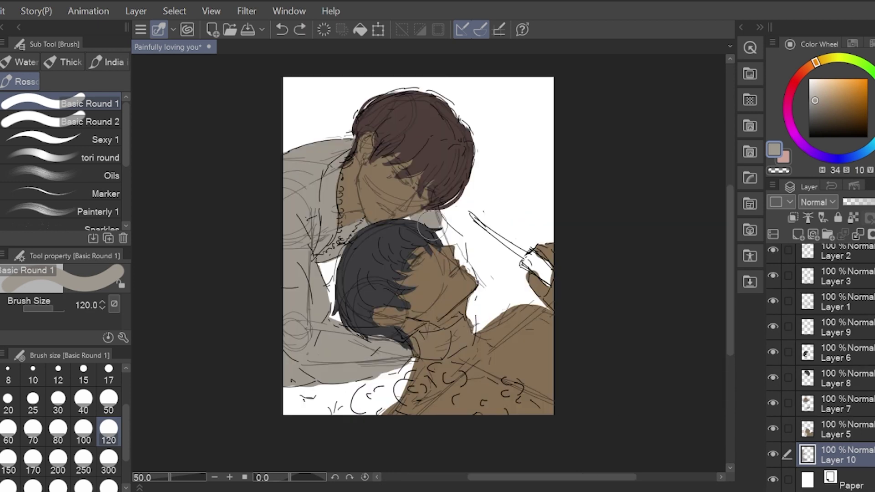
{"action": "mouse_move", "coordinate": [435, 215]}
{"action": "left_mouse_down"}
{"action": "mouse_move", "coordinate": [458, 258]}
{"action": "mouse_move", "coordinate": [463, 285]}
{"action": "left_mouse_up"}
{"action": "scroll", "coordinate": [504, 304], "scroll_direction": "down", "scroll_amount": 1}
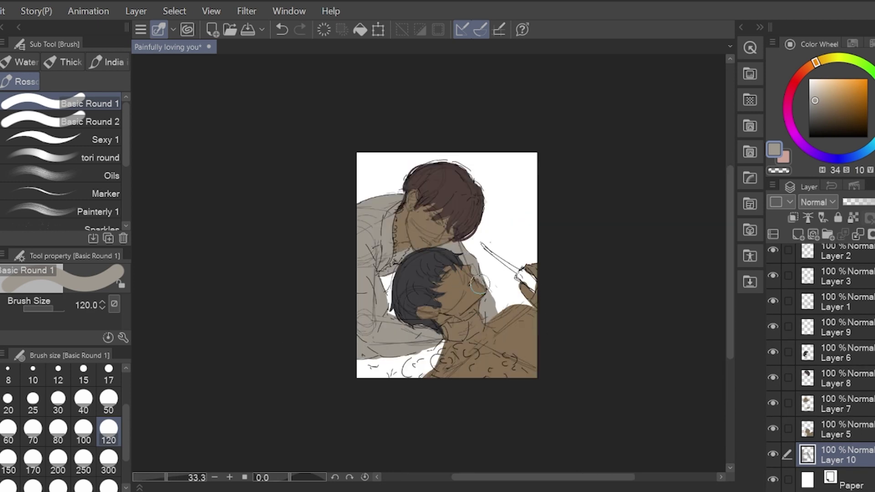
Fill the background in flat tan on Layer 11 and block in the foreground flower cluster in blue on Layer 12
{"action": "mouse_move", "coordinate": [505, 310]}
{"action": "left_mouse_down"}
{"action": "mouse_move", "coordinate": [499, 298]}
{"action": "mouse_move", "coordinate": [548, 319]}
{"action": "left_mouse_up"}
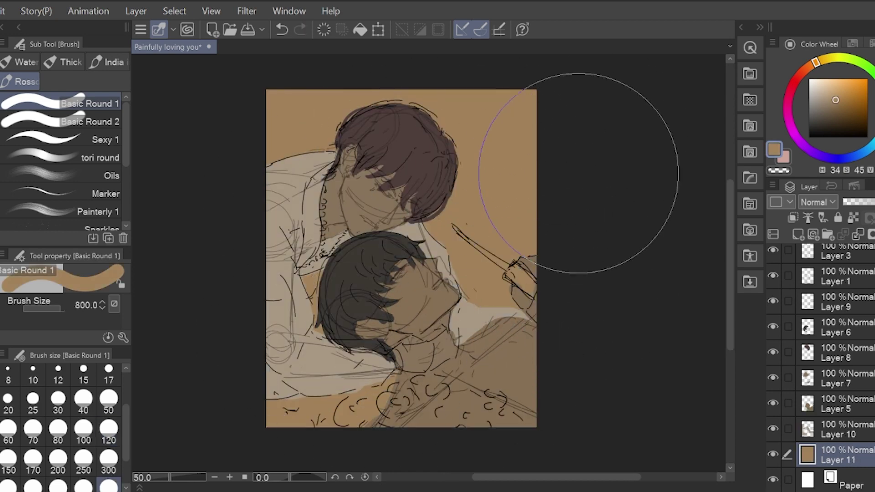
{"action": "scroll", "coordinate": [634, 327], "scroll_direction": "down", "scroll_amount": 1}
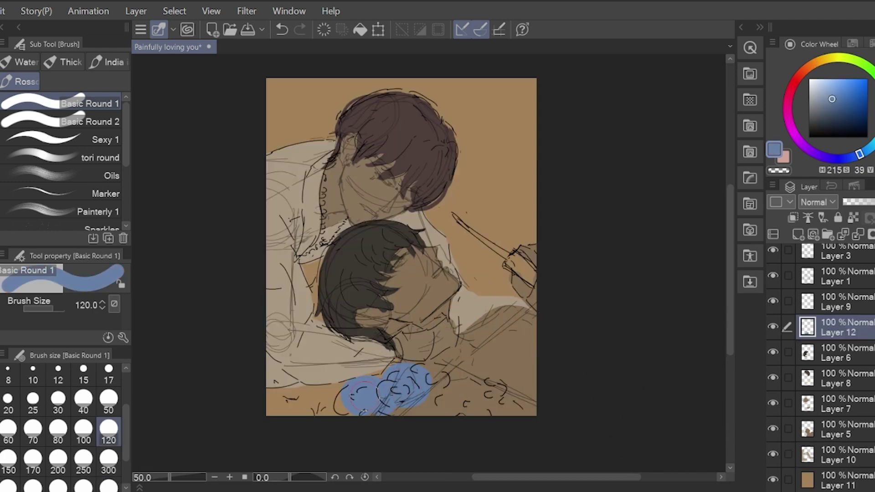
{"action": "mouse_move", "coordinate": [351, 405]}
{"action": "left_mouse_down"}
{"action": "mouse_move", "coordinate": [451, 409]}
{"action": "mouse_move", "coordinate": [440, 377]}
{"action": "mouse_move", "coordinate": [487, 403]}
{"action": "left_mouse_up"}
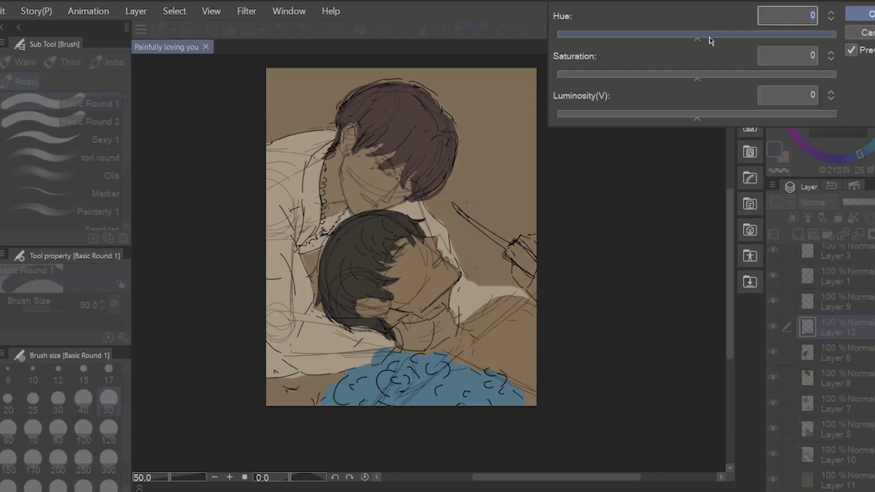
Recolour the blue flowers to deep red by adjusting hue and saturation and setting luminosity to -18
{"action": "left_click_drag", "start_coordinate": [709, 35], "coordinate": [590, 46]}
{"action": "mouse_move", "coordinate": [704, 77]}
{"action": "left_mouse_down"}
{"action": "mouse_move", "coordinate": [723, 78]}
{"action": "mouse_move", "coordinate": [706, 78]}
{"action": "left_mouse_up"}
{"action": "left_click_drag", "start_coordinate": [697, 117], "coordinate": [672, 118]}
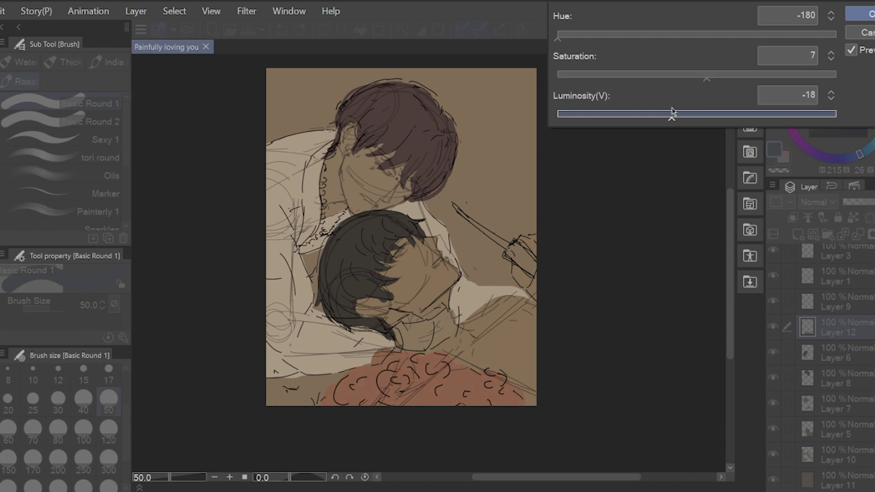
{"action": "left_click_drag", "start_coordinate": [559, 36], "coordinate": [768, 32]}
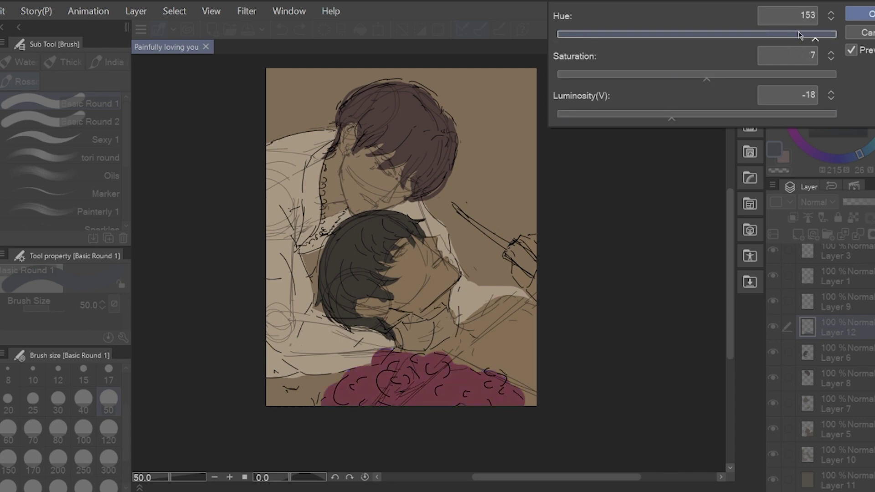
{"action": "left_click_drag", "start_coordinate": [713, 77], "coordinate": [724, 78]}
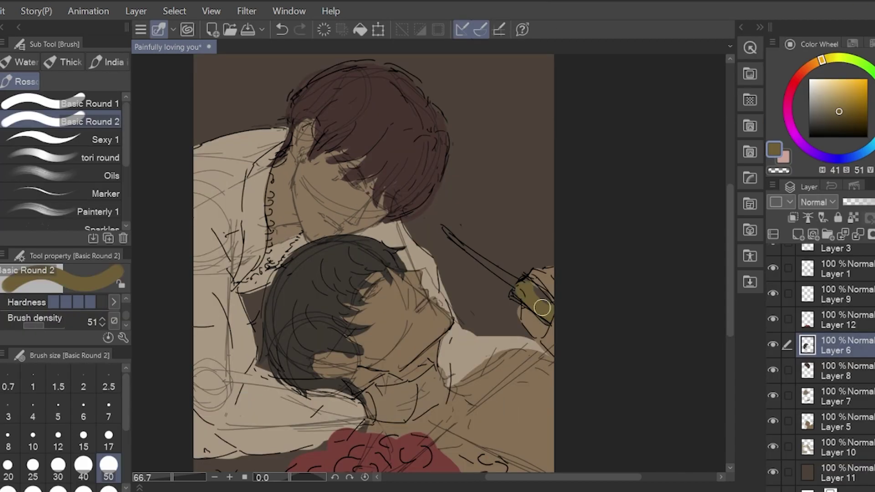
Block in the dagger's hilt in olive with Basic Round 2 and its blade in grey with Basic Round 1 on Layer 6
{"action": "left_click_drag", "start_coordinate": [538, 299], "coordinate": [542, 303]}
{"action": "key", "text": "bracketleft"}
{"action": "key", "text": "bracketleft"}
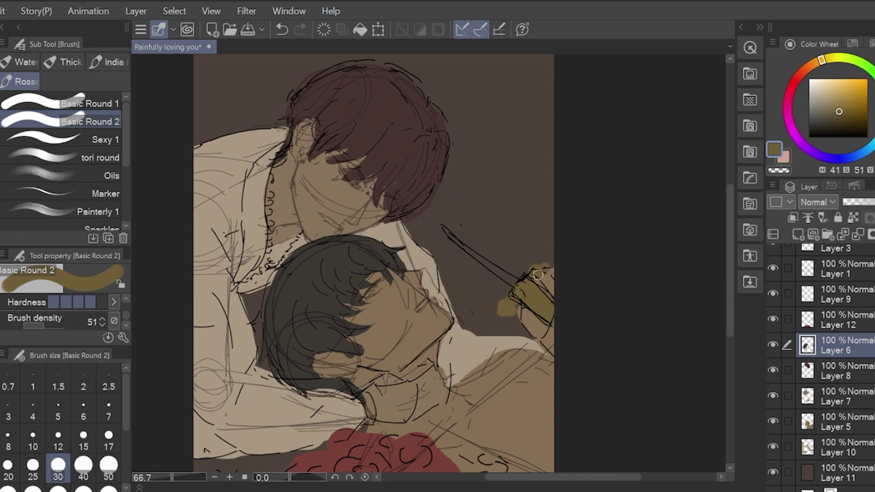
{"action": "left_click_drag", "start_coordinate": [518, 282], "coordinate": [510, 274]}
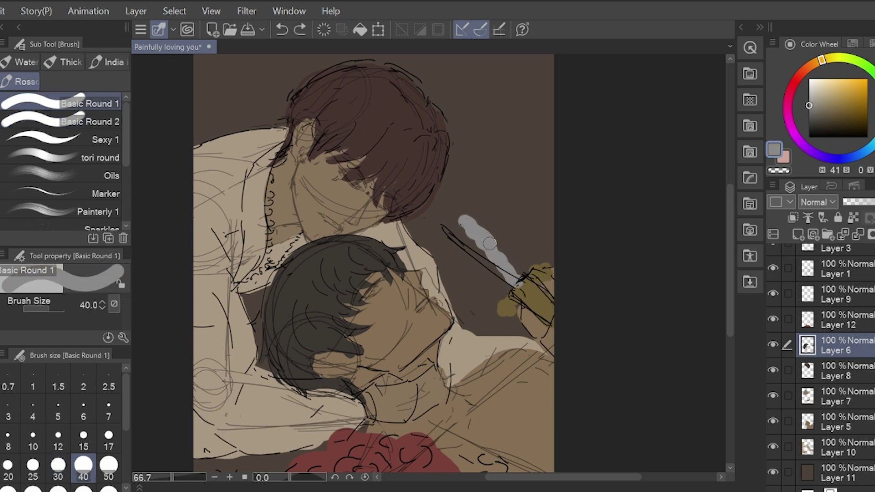
{"action": "left_click_drag", "start_coordinate": [414, 233], "coordinate": [408, 225]}
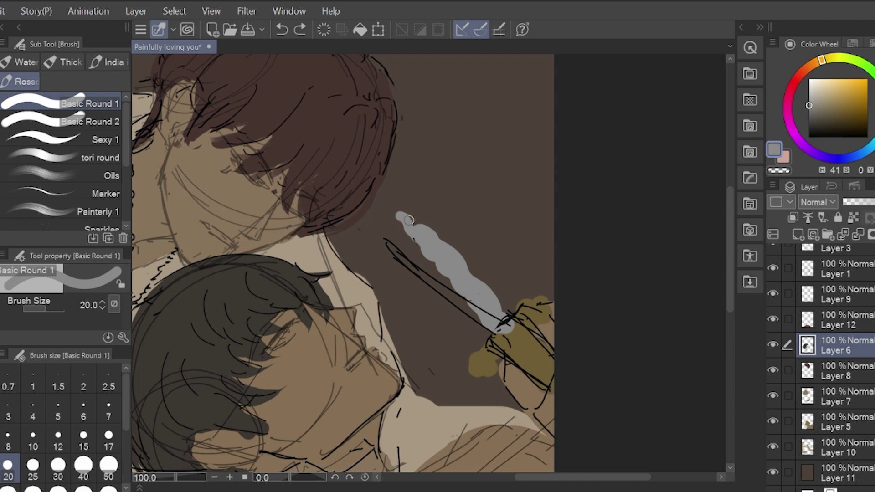
{"action": "key", "text": "e"}
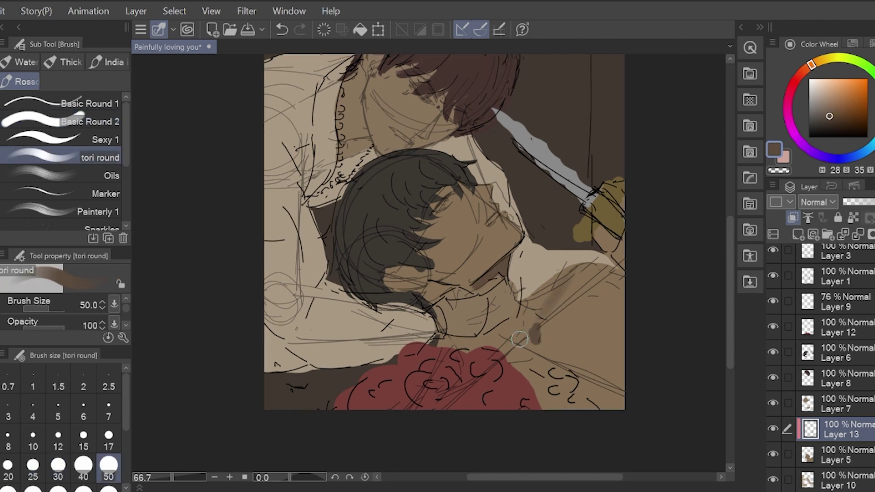
Shade the lower figure's collarbone and chest in brown with tori round at size 50 on clipped Layer 13
{"action": "mouse_move", "coordinate": [506, 361]}
{"action": "left_mouse_down"}
{"action": "mouse_move", "coordinate": [543, 355]}
{"action": "mouse_move", "coordinate": [531, 358]}
{"action": "mouse_move", "coordinate": [618, 387]}
{"action": "left_mouse_up"}
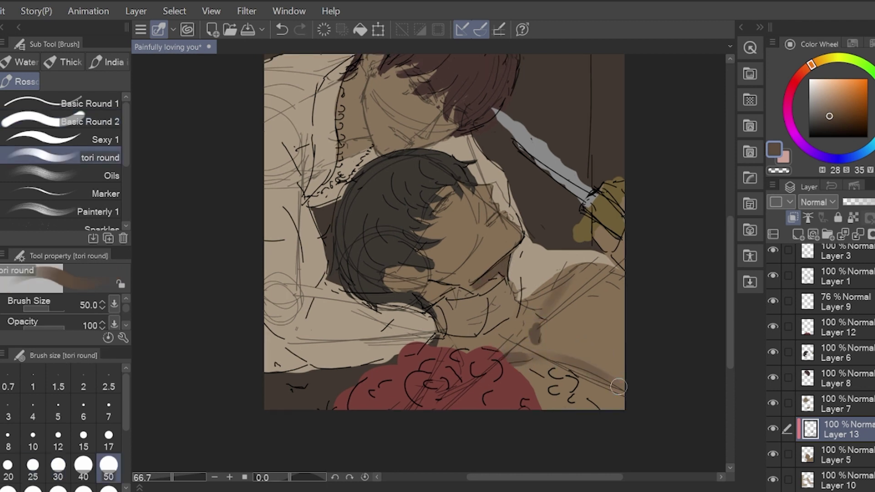
{"action": "left_click", "coordinate": [573, 354]}
{"action": "key", "text": "ctrl+z"}
{"action": "left_click", "coordinate": [567, 351]}
Shade the lower figure's face with a smaller brush and paint the lips red with Basic Round 2 at size 17
{"action": "key", "text": "bracketleft"}
{"action": "key", "text": "bracketleft"}
{"action": "key", "text": "bracketleft"}
{"action": "key", "text": "bracketleft"}
{"action": "key", "text": "ctrl+plus"}
{"action": "mouse_move", "coordinate": [441, 269]}
{"action": "left_mouse_down"}
{"action": "mouse_move", "coordinate": [439, 279]}
{"action": "mouse_move", "coordinate": [419, 282]}
{"action": "left_mouse_up"}
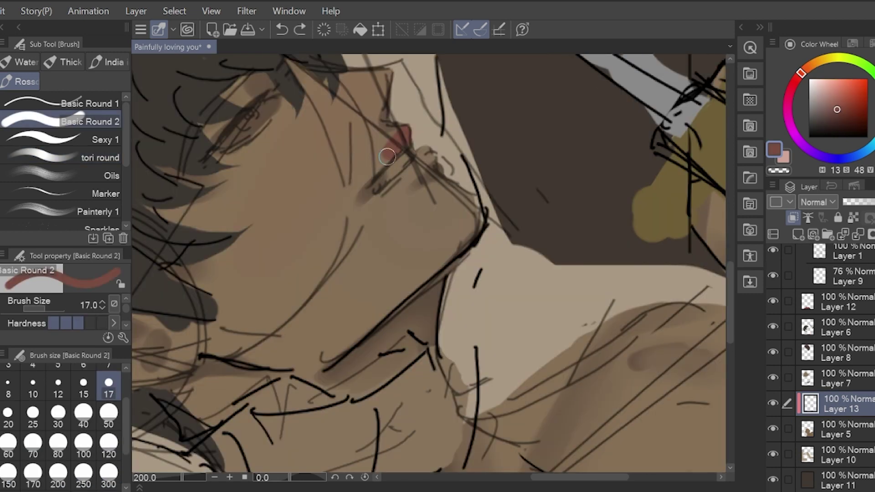
{"action": "mouse_move", "coordinate": [407, 132]}
{"action": "left_mouse_down"}
{"action": "mouse_move", "coordinate": [380, 168]}
{"action": "mouse_move", "coordinate": [437, 139]}
{"action": "left_mouse_up"}
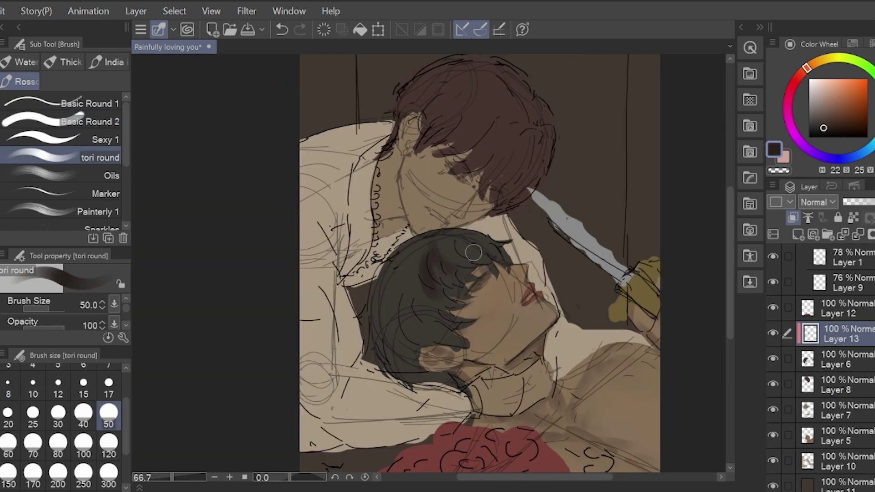
Paint dark shadow strands into the lower figure's black hair with tori round at size 50 and Sexy 1 at size 25
{"action": "mouse_move", "coordinate": [392, 308]}
{"action": "left_mouse_down"}
{"action": "mouse_move", "coordinate": [413, 369]}
{"action": "mouse_move", "coordinate": [444, 380]}
{"action": "mouse_move", "coordinate": [463, 348]}
{"action": "left_mouse_up"}
{"action": "mouse_move", "coordinate": [403, 315]}
{"action": "left_mouse_down"}
{"action": "mouse_move", "coordinate": [408, 353]}
{"action": "mouse_move", "coordinate": [448, 328]}
{"action": "left_mouse_up"}
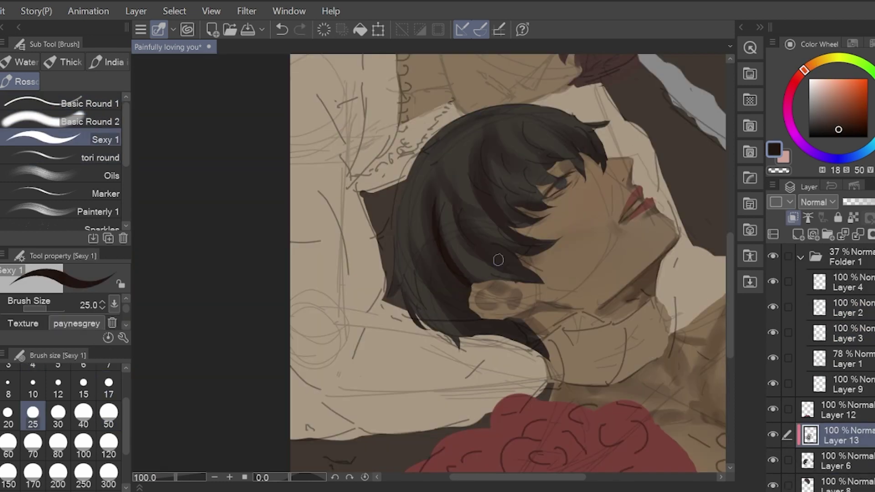
{"action": "key", "text": "ctrl+z"}
{"action": "left_click_drag", "start_coordinate": [517, 157], "coordinate": [483, 234]}
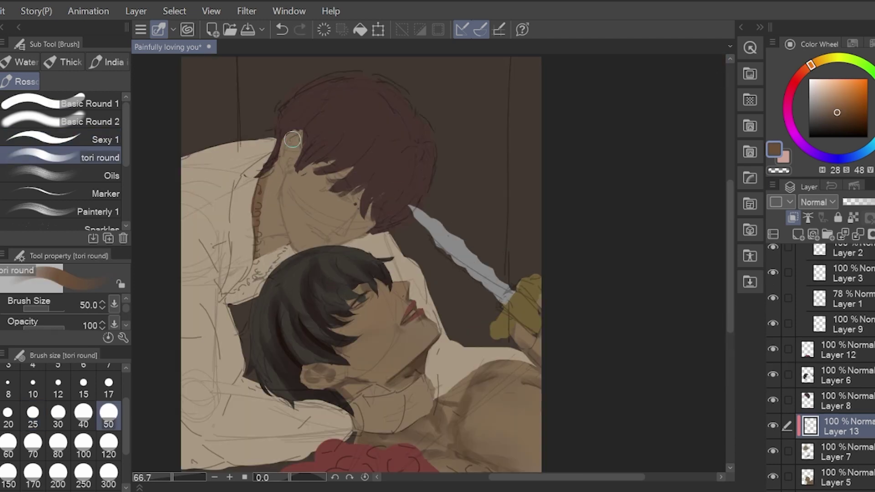
Shade the upper figure's skin and render the mouth with a size 5 tori round line and red Soft airbrush at size 40
{"action": "left_click_drag", "start_coordinate": [407, 164], "coordinate": [417, 230]}
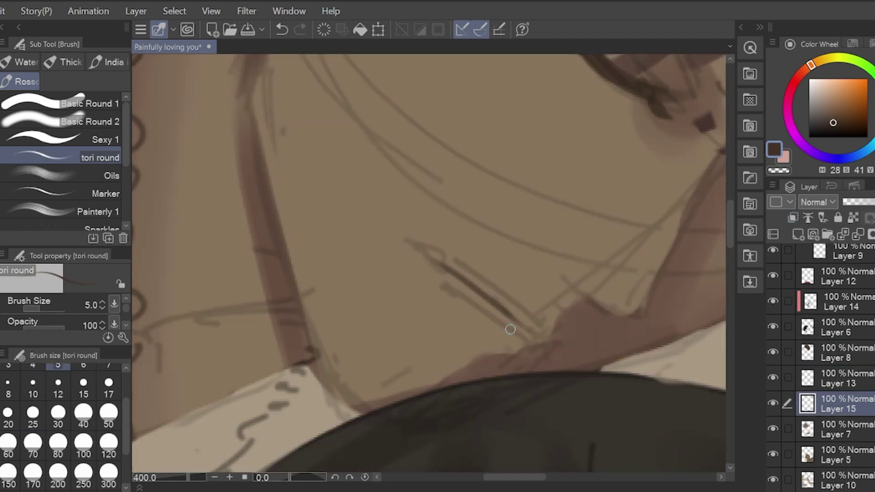
{"action": "left_click_drag", "start_coordinate": [451, 279], "coordinate": [550, 348]}
{"action": "mouse_move", "coordinate": [420, 249]}
{"action": "left_mouse_down"}
{"action": "mouse_move", "coordinate": [507, 305]}
{"action": "mouse_move", "coordinate": [496, 310]}
{"action": "left_mouse_up"}
{"action": "key", "text": "ctrl+z"}
{"action": "key", "text": "ctrl+z"}
{"action": "key", "text": "ctrl+z"}
{"action": "left_click_drag", "start_coordinate": [476, 272], "coordinate": [533, 335]}
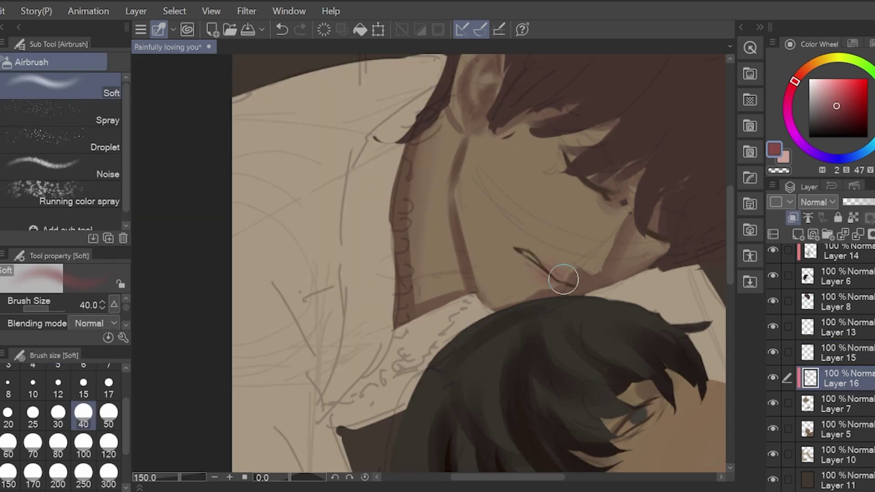
{"action": "left_click_drag", "start_coordinate": [557, 280], "coordinate": [557, 274]}
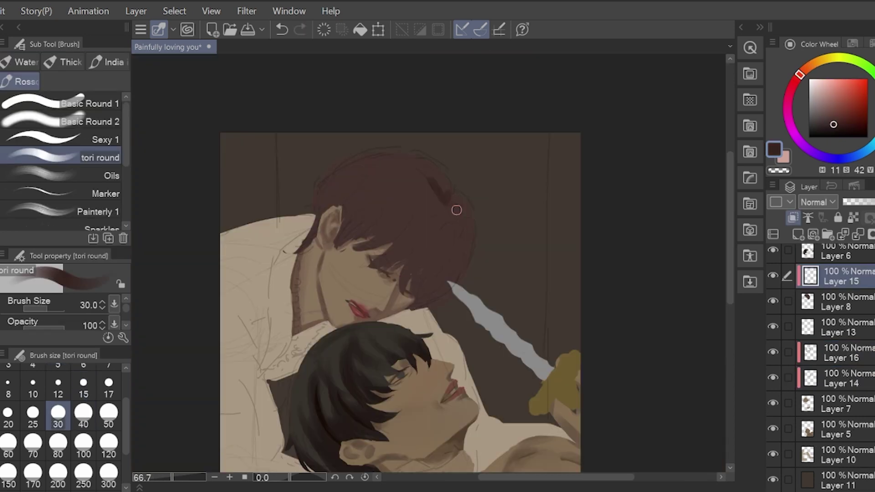
Paint dark brown strands through the upper figure's fringe with tori round at sizes 30 and 40 on clipped Layer 15
{"action": "left_click_drag", "start_coordinate": [400, 220], "coordinate": [442, 197]}
{"action": "left_click_drag", "start_coordinate": [401, 242], "coordinate": [434, 218]}
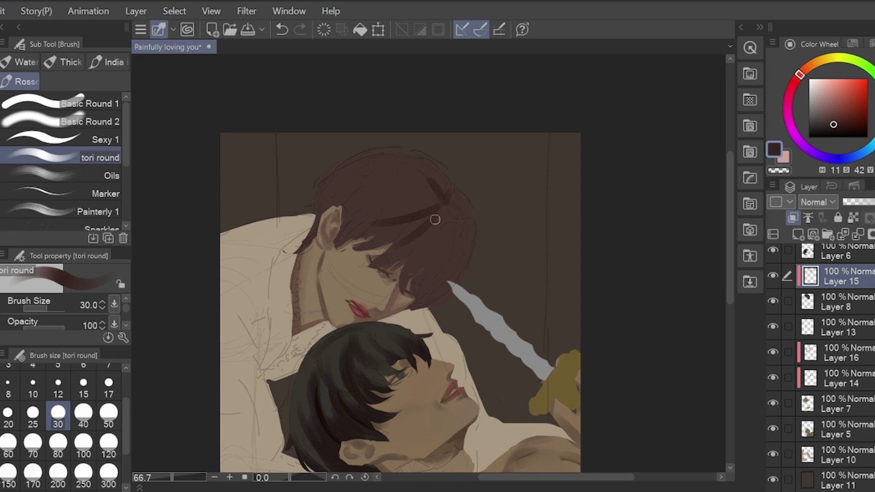
{"action": "left_click", "coordinate": [83, 416]}
{"action": "left_click_drag", "start_coordinate": [430, 283], "coordinate": [440, 239]}
{"action": "left_click_drag", "start_coordinate": [421, 181], "coordinate": [438, 208]}
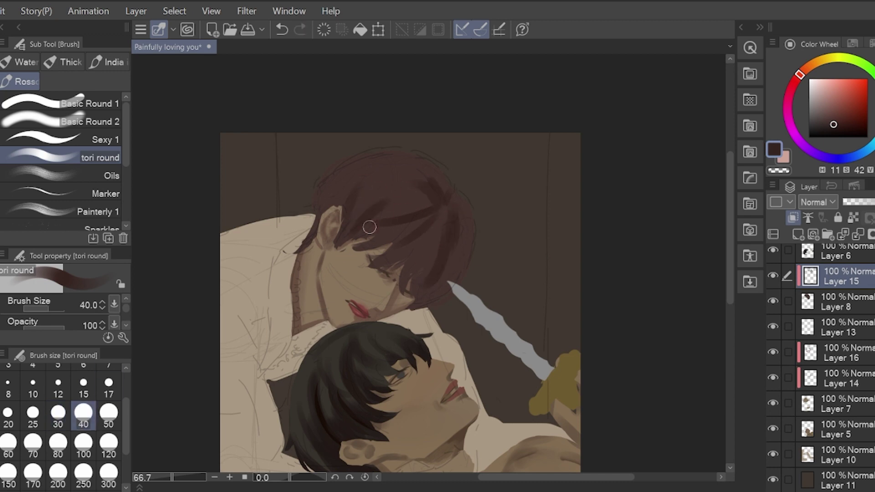
Darken the back, crown edge and ear area of the upper figure's hair with tori round at size 40
{"action": "key", "text": "ctrl+z"}
{"action": "left_click_drag", "start_coordinate": [471, 242], "coordinate": [466, 223]}
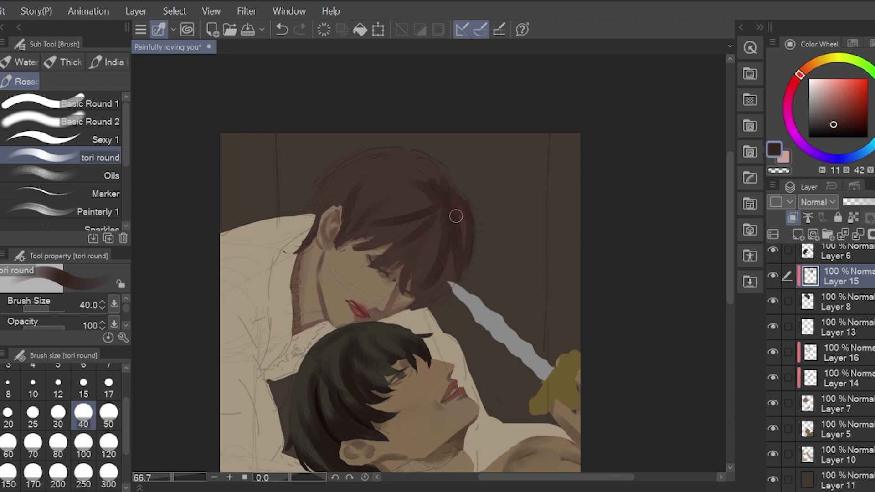
{"action": "left_click_drag", "start_coordinate": [426, 290], "coordinate": [445, 261]}
{"action": "left_click_drag", "start_coordinate": [438, 207], "coordinate": [448, 220]}
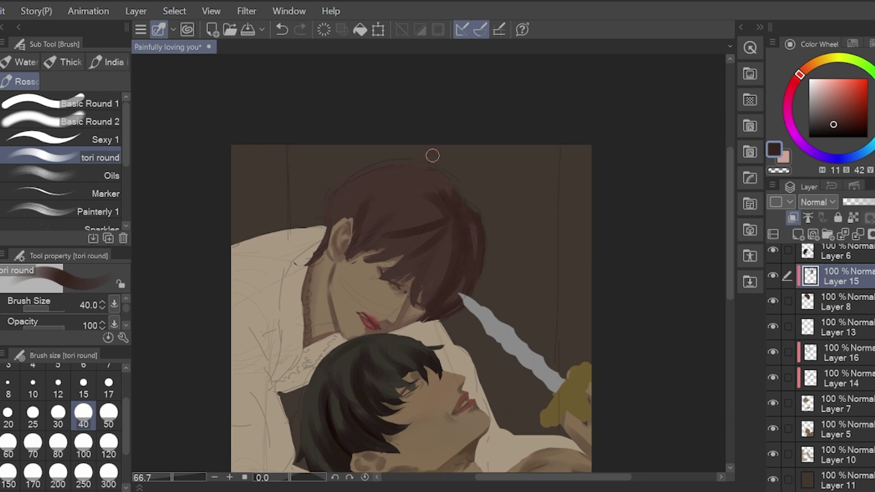
{"action": "mouse_move", "coordinate": [447, 183]}
{"action": "left_mouse_down"}
{"action": "mouse_move", "coordinate": [390, 167]}
{"action": "mouse_move", "coordinate": [345, 184]}
{"action": "mouse_move", "coordinate": [326, 212]}
{"action": "left_mouse_up"}
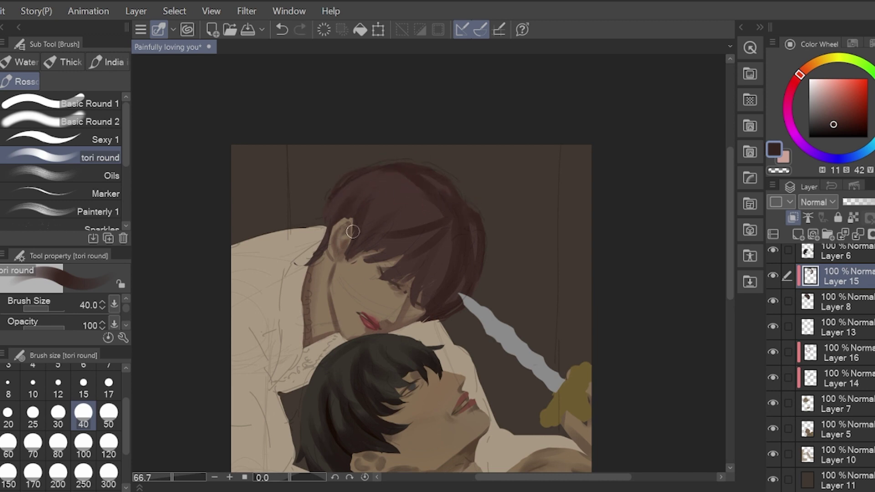
{"action": "left_click_drag", "start_coordinate": [366, 263], "coordinate": [353, 273]}
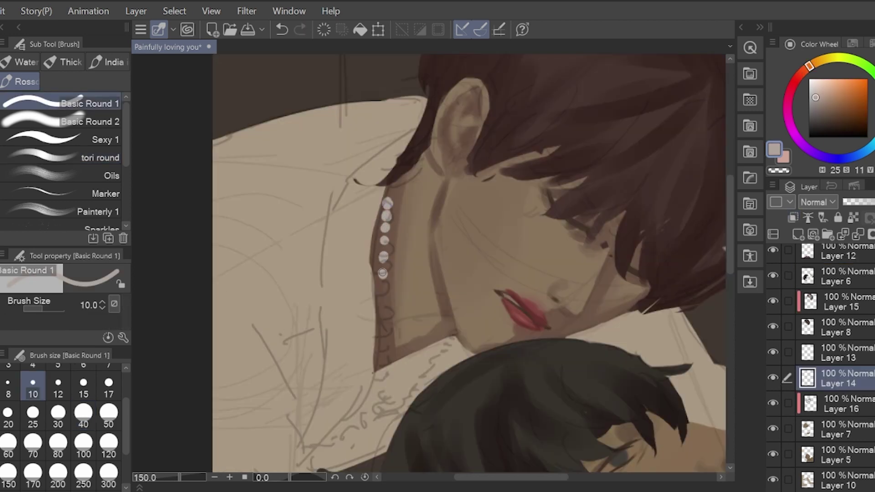
Dot light pearls down the upper figure's neck and along the collar with Basic Round 1 at size 10 on Layer 14
{"action": "key", "text": "ctrl+z"}
{"action": "key", "text": "ctrl+z"}
{"action": "key", "text": "ctrl+z"}
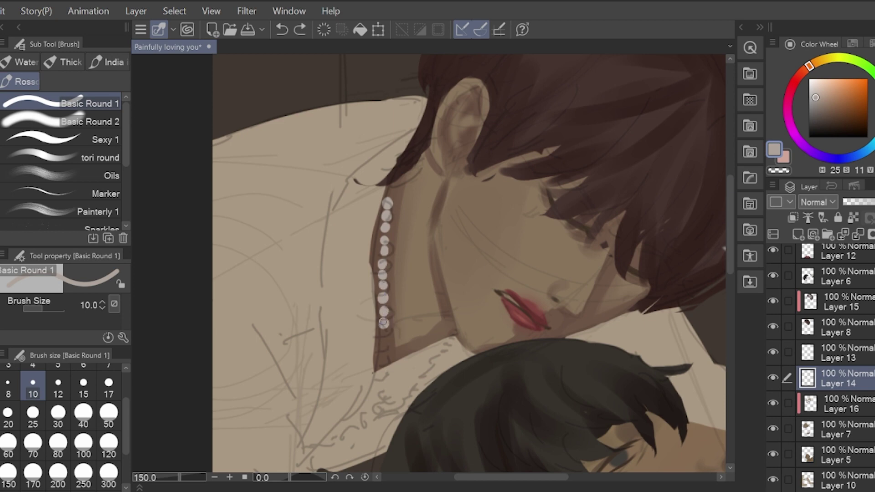
{"action": "left_click_drag", "start_coordinate": [382, 359], "coordinate": [383, 360]}
{"action": "scroll", "coordinate": [460, 341], "scroll_direction": "down", "scroll_amount": 2}
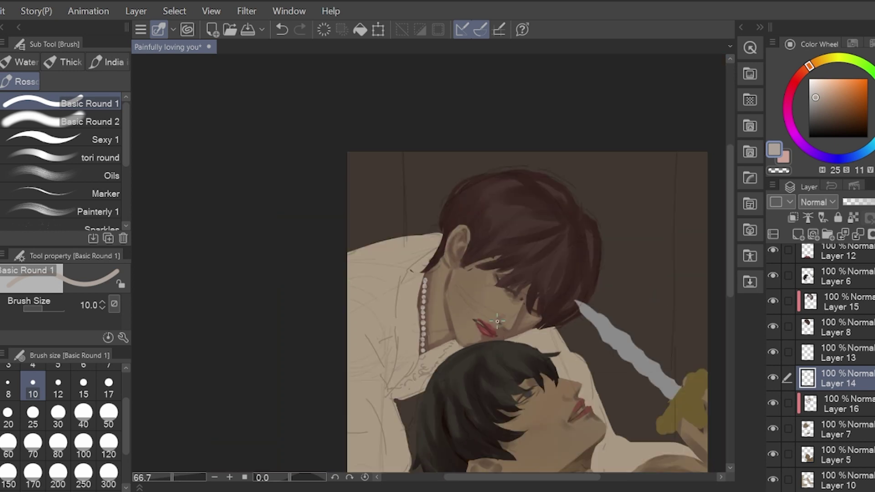
{"action": "scroll", "coordinate": [420, 390], "scroll_direction": "up", "scroll_amount": 2}
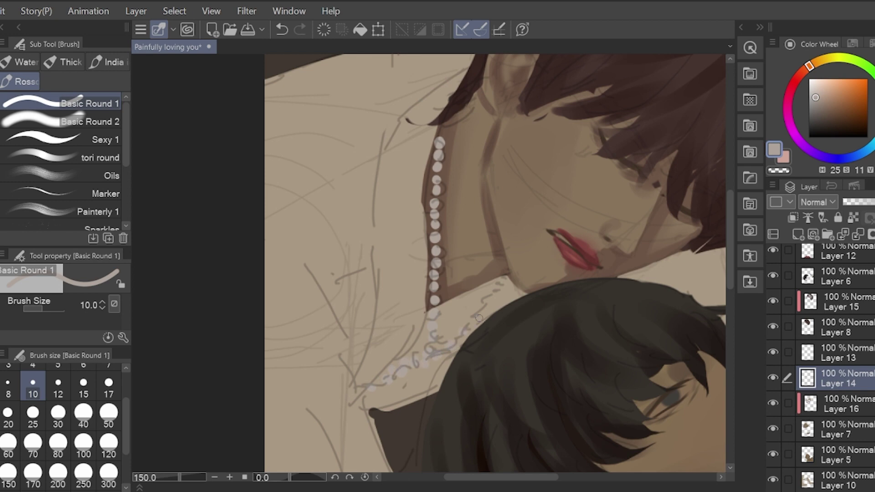
Draw a dark grey ring where the pearl strands meet with Basic Round 1 at size 5
{"action": "key", "text": "["}
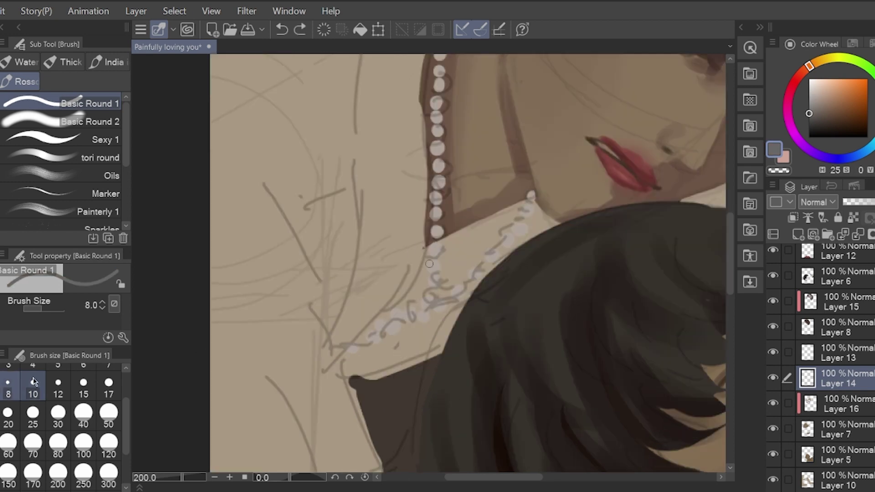
{"action": "key", "text": "ctrl+z"}
{"action": "key", "text": "["}
{"action": "key", "text": "["}
{"action": "key", "text": "["}
{"action": "left_click_drag", "start_coordinate": [442, 280], "coordinate": [449, 281]}
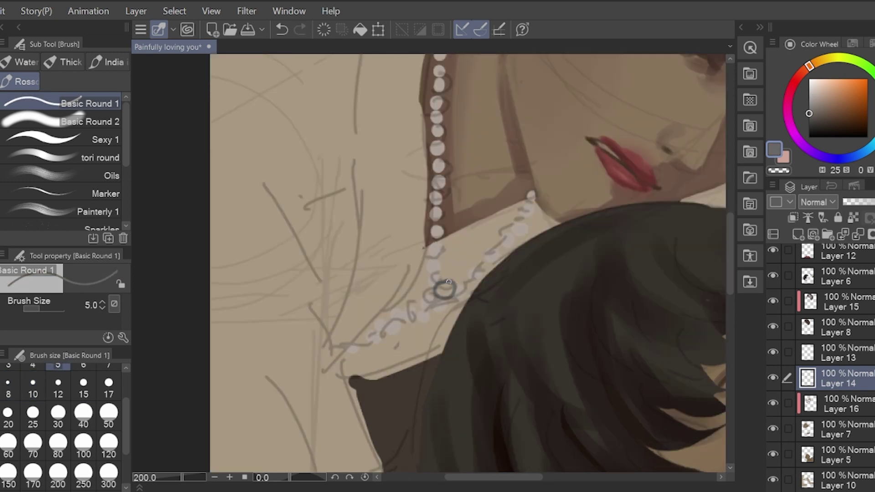
Shade the undersides of the pearls along the neck in mid grey at size 5
{"action": "left_click_drag", "start_coordinate": [479, 157], "coordinate": [506, 159]}
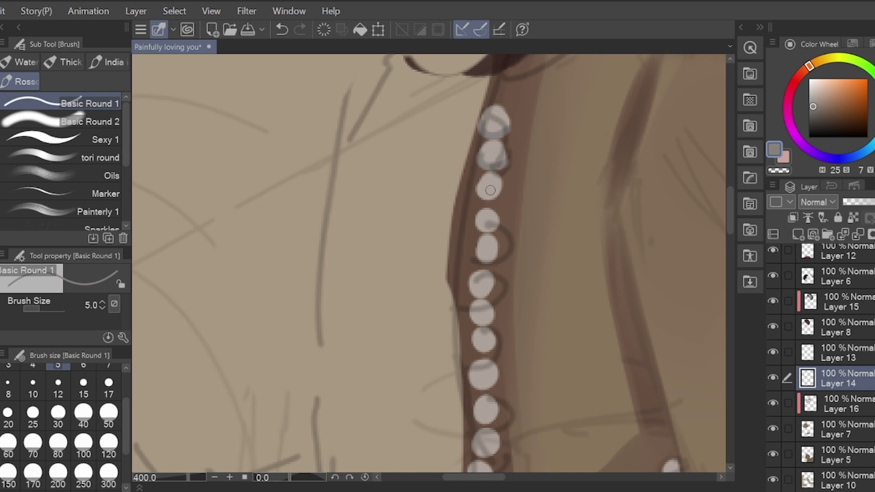
{"action": "key", "text": "ctrl+z"}
{"action": "left_click_drag", "start_coordinate": [476, 193], "coordinate": [502, 195]}
{"action": "left_click_drag", "start_coordinate": [480, 225], "coordinate": [504, 229]}
{"action": "left_click_drag", "start_coordinate": [504, 349], "coordinate": [511, 290]}
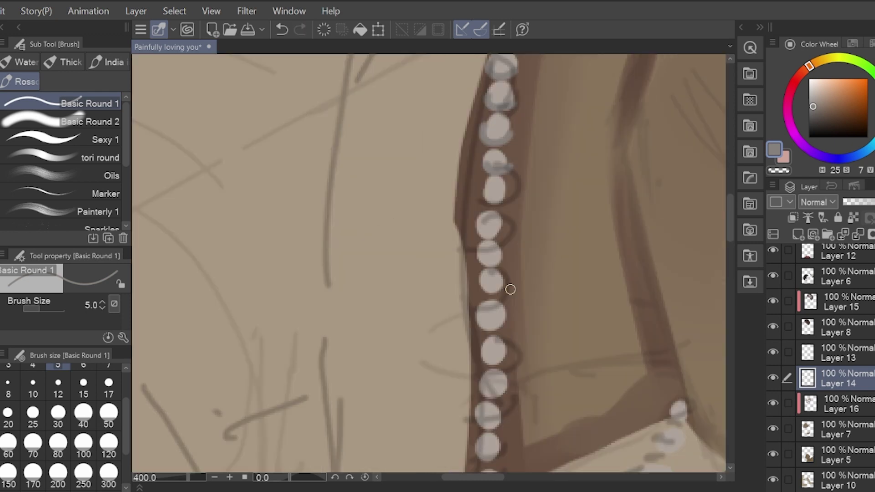
{"action": "left_click_drag", "start_coordinate": [484, 195], "coordinate": [507, 190]}
{"action": "mouse_move", "coordinate": [479, 228]}
{"action": "left_mouse_down"}
{"action": "mouse_move", "coordinate": [500, 232]}
{"action": "mouse_move", "coordinate": [500, 259]}
{"action": "left_mouse_up"}
{"action": "left_click_drag", "start_coordinate": [481, 287], "coordinate": [503, 286]}
{"action": "left_click_drag", "start_coordinate": [478, 320], "coordinate": [504, 320]}
Add mid-grey shading to the pearls lying over the shirt collar on both sides of the ring
{"action": "mouse_move", "coordinate": [494, 365]}
{"action": "left_mouse_down"}
{"action": "mouse_move", "coordinate": [491, 316]}
{"action": "mouse_move", "coordinate": [502, 340]}
{"action": "mouse_move", "coordinate": [552, 360]}
{"action": "left_mouse_up"}
{"action": "scroll", "coordinate": [492, 366], "scroll_direction": "down", "scroll_amount": 3}
{"action": "scroll", "coordinate": [513, 391], "scroll_direction": "up", "scroll_amount": 1}
{"action": "scroll", "coordinate": [513, 391], "scroll_direction": "down", "scroll_amount": 1}
{"action": "scroll", "coordinate": [538, 364], "scroll_direction": "up", "scroll_amount": 1}
{"action": "left_click_drag", "start_coordinate": [525, 371], "coordinate": [538, 377]}
{"action": "left_click_drag", "start_coordinate": [508, 389], "coordinate": [521, 392]}
{"action": "key", "text": "ctrl+z"}
{"action": "mouse_move", "coordinate": [481, 349]}
{"action": "left_mouse_down"}
{"action": "mouse_move", "coordinate": [498, 350]}
{"action": "mouse_move", "coordinate": [498, 366]}
{"action": "left_mouse_up"}
{"action": "left_click_drag", "start_coordinate": [455, 413], "coordinate": [461, 393]}
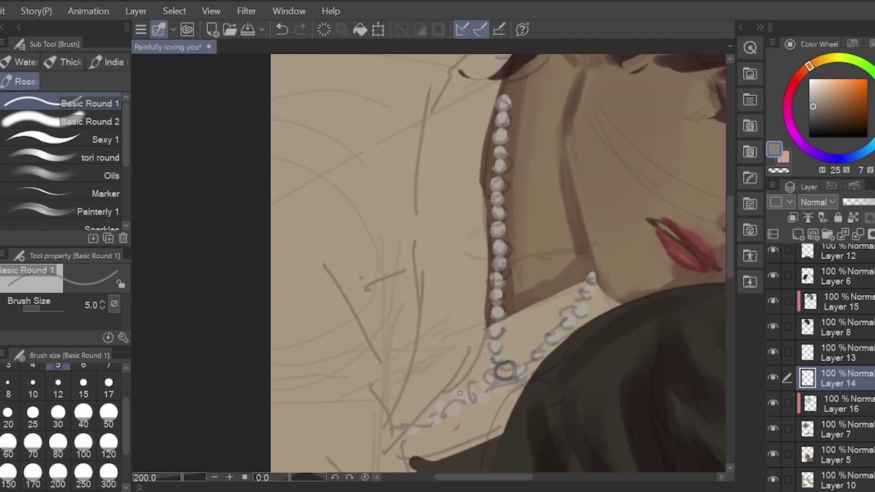
{"action": "left_click_drag", "start_coordinate": [431, 423], "coordinate": [443, 414]}
Deepen the undersides of the upper neck pearls with a darker grey, reducing Basic Round 1 to size 3
{"action": "scroll", "coordinate": [405, 301], "scroll_direction": "down", "scroll_amount": 1}
{"action": "left_click", "coordinate": [815, 116]}
{"action": "scroll", "coordinate": [481, 160], "scroll_direction": "up", "scroll_amount": 3}
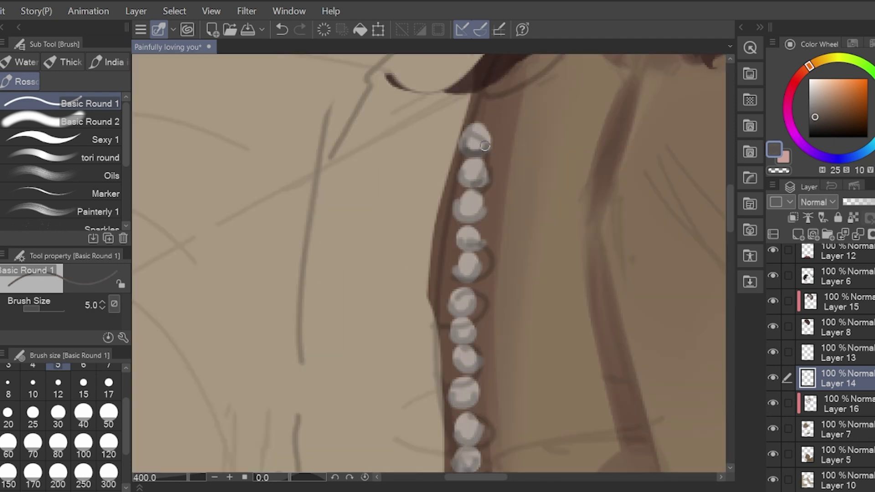
{"action": "key", "text": "ctrl+z"}
{"action": "left_click_drag", "start_coordinate": [481, 151], "coordinate": [489, 144]}
{"action": "left_click", "coordinate": [8, 365]}
{"action": "scroll", "coordinate": [485, 387], "scroll_direction": "down", "scroll_amount": 2}
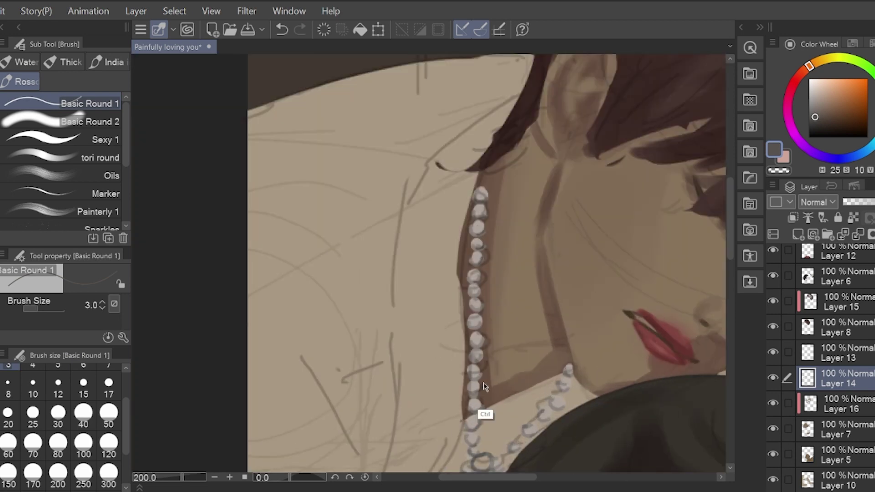
{"action": "scroll", "coordinate": [524, 378], "scroll_direction": "up", "scroll_amount": 2}
{"action": "left_click_drag", "start_coordinate": [419, 297], "coordinate": [444, 296]}
{"action": "left_click_drag", "start_coordinate": [398, 425], "coordinate": [429, 371]}
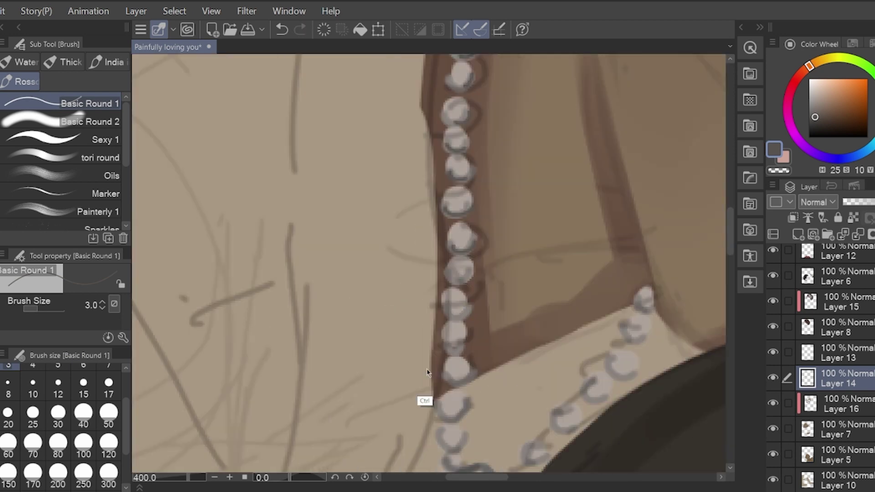
Shade the undersides of the lower neck pearls in dark grey at size 3, down to the ring joining the strands
{"action": "left_click_drag", "start_coordinate": [452, 274], "coordinate": [474, 267]}
{"action": "left_click_drag", "start_coordinate": [447, 312], "coordinate": [470, 313]}
{"action": "key", "text": "ctrl+z"}
{"action": "left_click_drag", "start_coordinate": [471, 379], "coordinate": [478, 346]}
{"action": "left_click_drag", "start_coordinate": [468, 430], "coordinate": [475, 399]}
{"action": "mouse_move", "coordinate": [451, 339]}
{"action": "left_mouse_down"}
{"action": "mouse_move", "coordinate": [463, 356]}
{"action": "mouse_move", "coordinate": [463, 339]}
{"action": "left_mouse_up"}
{"action": "left_click_drag", "start_coordinate": [452, 334], "coordinate": [482, 335]}
{"action": "left_click_drag", "start_coordinate": [454, 358], "coordinate": [465, 373]}
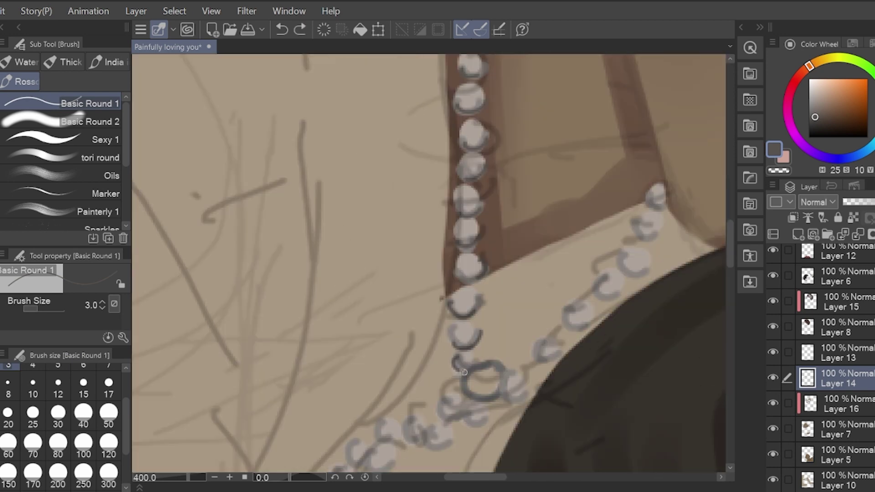
{"action": "left_click_drag", "start_coordinate": [459, 301], "coordinate": [372, 355]}
{"action": "key", "text": "ctrl+z"}
Paint brown shadows on the shirt around the pearl necklace with tori round at size 50 on Layer 17
{"action": "left_click", "coordinate": [86, 157]}
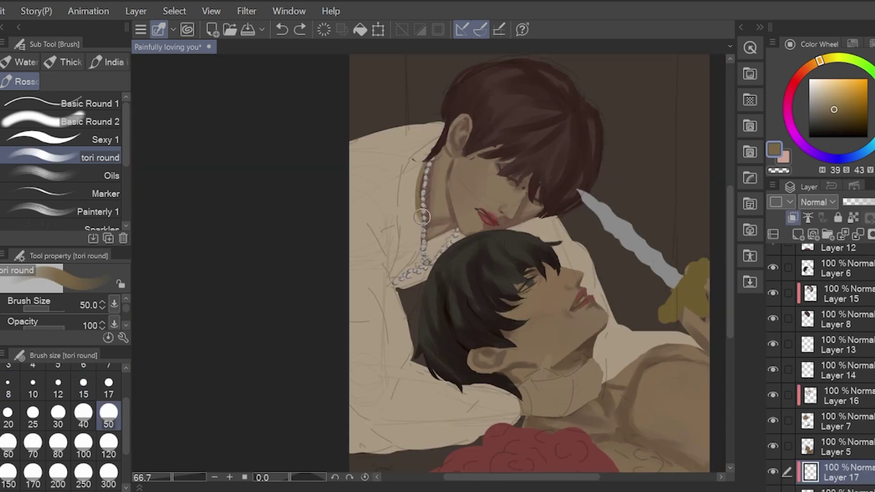
{"action": "key", "text": "ctrl+z"}
{"action": "mouse_move", "coordinate": [422, 217]}
{"action": "left_mouse_down"}
{"action": "mouse_move", "coordinate": [427, 253]}
{"action": "mouse_move", "coordinate": [426, 238]}
{"action": "mouse_move", "coordinate": [437, 233]}
{"action": "mouse_move", "coordinate": [422, 266]}
{"action": "left_mouse_up"}
{"action": "left_click_drag", "start_coordinate": [458, 221], "coordinate": [427, 261]}
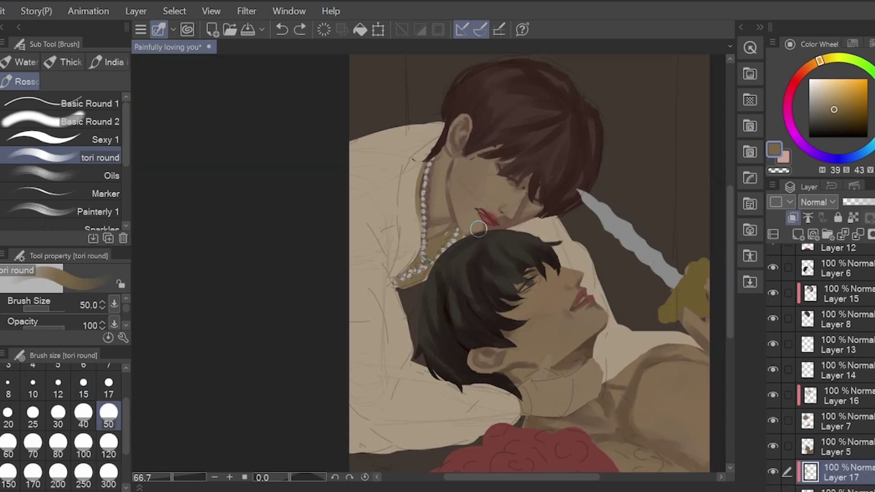
{"action": "mouse_move", "coordinate": [478, 228]}
{"action": "left_mouse_down"}
{"action": "mouse_move", "coordinate": [420, 268]}
{"action": "mouse_move", "coordinate": [432, 246]}
{"action": "mouse_move", "coordinate": [409, 275]}
{"action": "left_mouse_up"}
Choose a less saturated brown and shade the collar edge beside the pearls with a smaller tori round brush
{"action": "left_click", "coordinate": [829, 108]}
{"action": "left_click_drag", "start_coordinate": [463, 227], "coordinate": [489, 227]}
{"action": "key", "text": "bracketleft"}
{"action": "key", "text": "bracketleft"}
{"action": "key", "text": "bracketleft"}
{"action": "key", "text": "bracketleft"}
{"action": "mouse_move", "coordinate": [426, 182]}
{"action": "left_mouse_down"}
{"action": "mouse_move", "coordinate": [411, 267]}
{"action": "mouse_move", "coordinate": [383, 278]}
{"action": "left_mouse_up"}
Set tori round to size 40 and add shirt shadows beneath the upper figure's chin, behind the lower figure's head
{"action": "scroll", "coordinate": [429, 169], "scroll_direction": "down", "scroll_amount": 1}
{"action": "key", "text": "bracketright"}
{"action": "key", "text": "bracketright"}
{"action": "key", "text": "bracketright"}
{"action": "scroll", "coordinate": [363, 340], "scroll_direction": "right", "scroll_amount": 3}
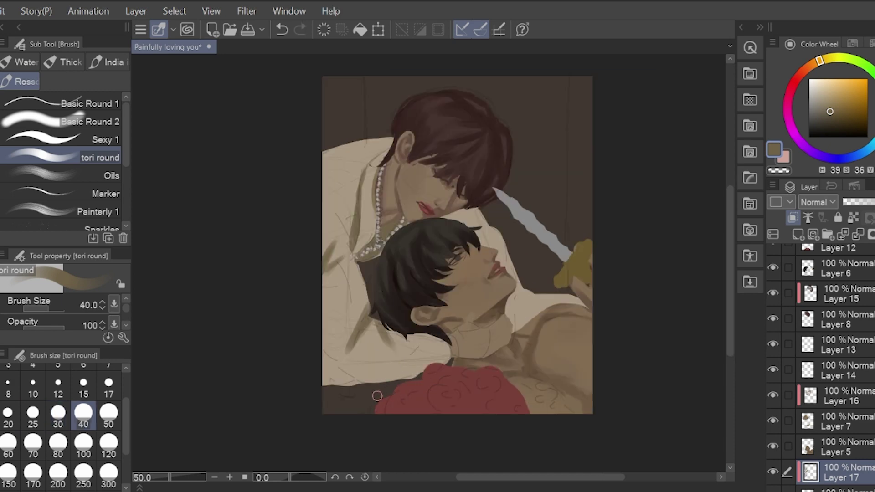
{"action": "left_click_drag", "start_coordinate": [469, 228], "coordinate": [466, 220]}
{"action": "left_click_drag", "start_coordinate": [468, 203], "coordinate": [449, 210]}
{"action": "mouse_move", "coordinate": [520, 281]}
{"action": "left_mouse_down"}
{"action": "mouse_move", "coordinate": [507, 303]}
{"action": "mouse_move", "coordinate": [513, 312]}
{"action": "left_mouse_up"}
{"action": "key", "text": "ctrl+z"}
Shade the folds of the upper figure's sleeve, shirt front and shoulder with tori round at size 70
{"action": "key", "text": "bracketright"}
{"action": "key", "text": "bracketright"}
{"action": "key", "text": "bracketright"}
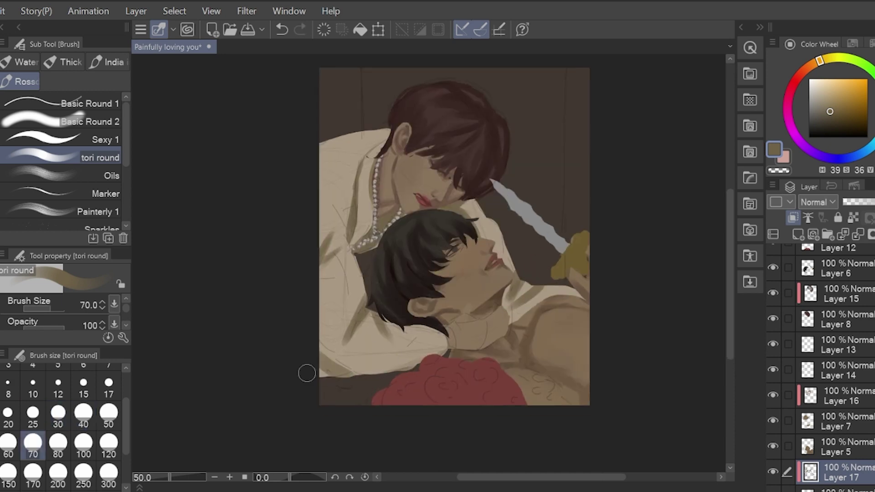
{"action": "left_click_drag", "start_coordinate": [324, 350], "coordinate": [424, 362]}
{"action": "left_click_drag", "start_coordinate": [319, 372], "coordinate": [336, 395]}
{"action": "left_click_drag", "start_coordinate": [358, 317], "coordinate": [353, 348]}
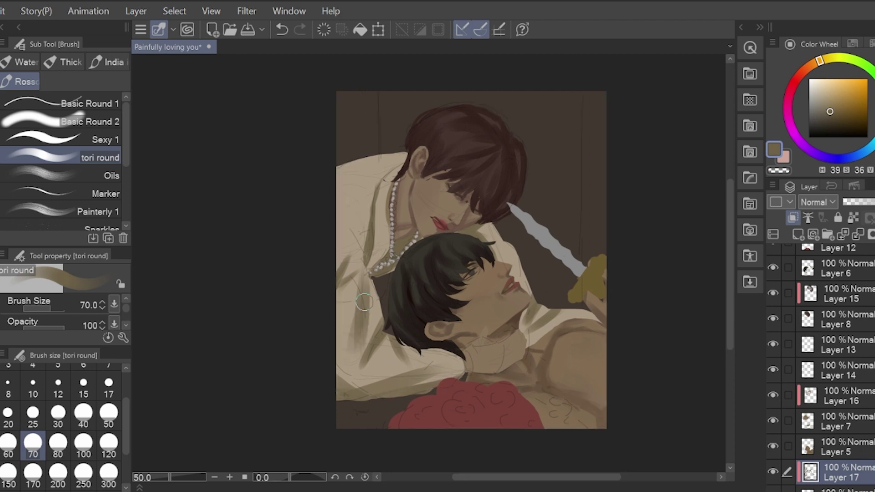
{"action": "left_click_drag", "start_coordinate": [366, 273], "coordinate": [377, 328]}
{"action": "left_click_drag", "start_coordinate": [340, 196], "coordinate": [393, 172]}
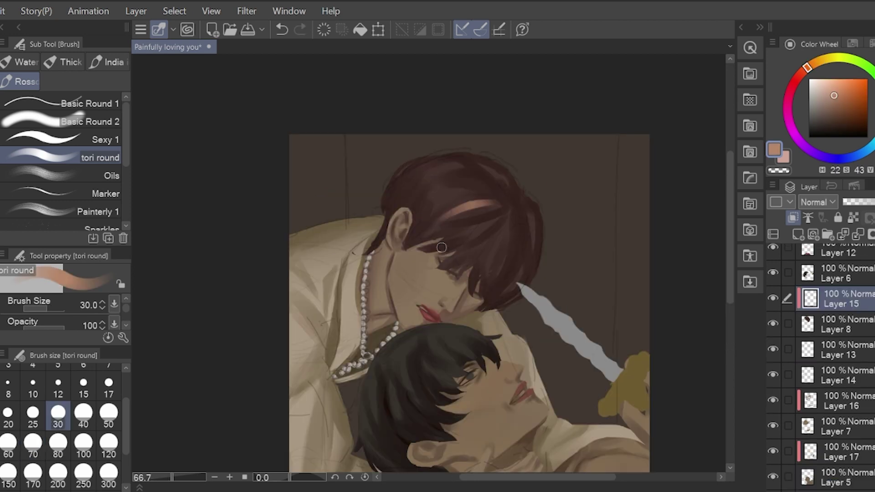
Paint light orange-brown highlights across the crown of the upper figure's hair with tori round at size 30 on Layer 15
{"action": "left_click_drag", "start_coordinate": [431, 231], "coordinate": [462, 214]}
{"action": "mouse_move", "coordinate": [481, 218]}
{"action": "left_mouse_down"}
{"action": "mouse_move", "coordinate": [457, 231]}
{"action": "mouse_move", "coordinate": [467, 241]}
{"action": "left_mouse_up"}
{"action": "left_click_drag", "start_coordinate": [469, 201], "coordinate": [446, 209]}
{"action": "left_click_drag", "start_coordinate": [460, 167], "coordinate": [424, 182]}
{"action": "scroll", "coordinate": [438, 164], "scroll_direction": "down", "scroll_amount": 1}
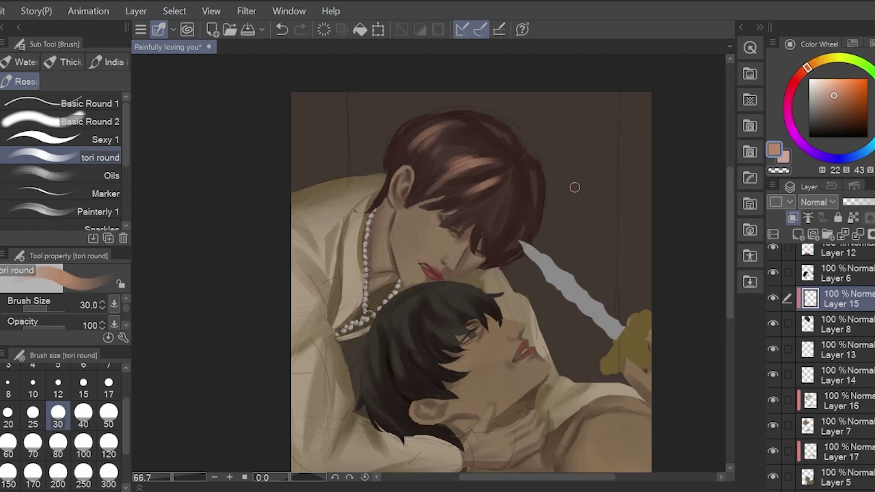
Rework the hair highlights and extend the light strands above the upper figure's ear at size 30
{"action": "key", "text": "ctrl+z"}
{"action": "mouse_move", "coordinate": [506, 183]}
{"action": "left_mouse_down"}
{"action": "mouse_move", "coordinate": [482, 215]}
{"action": "mouse_move", "coordinate": [487, 225]}
{"action": "left_mouse_up"}
{"action": "key", "text": "ctrl+z"}
{"action": "left_click_drag", "start_coordinate": [455, 167], "coordinate": [430, 198]}
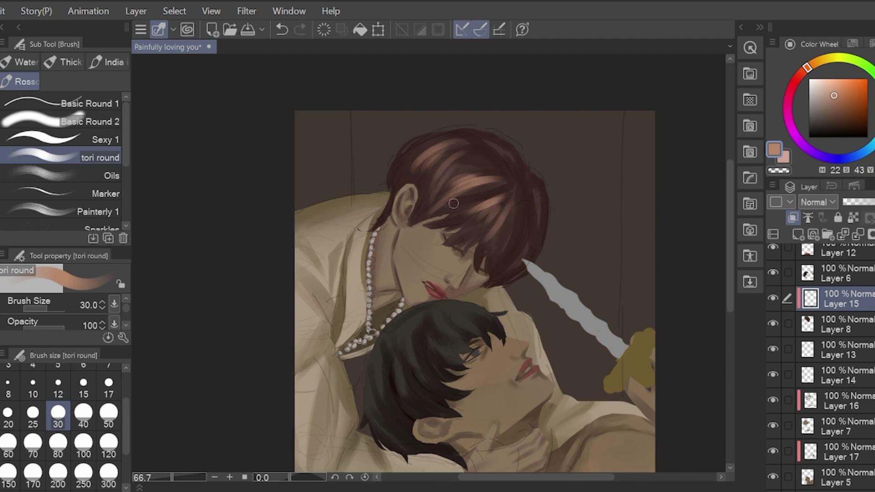
{"action": "scroll", "coordinate": [547, 210], "scroll_direction": "down", "scroll_amount": 1}
{"action": "key", "text": "ctrl+z"}
{"action": "scroll", "coordinate": [541, 218], "scroll_direction": "up", "scroll_amount": 1}
Glaze the upper figure's fringe with the Soft airbrush at size 120 in the same orange-brown
{"action": "key", "text": "j"}
{"action": "key", "text": "b"}
{"action": "key", "text": "b"}
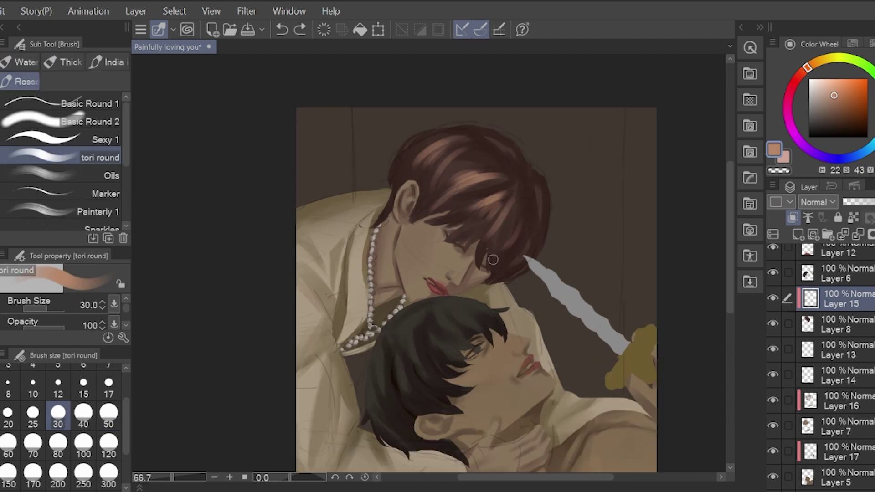
{"action": "left_click", "coordinate": [108, 445]}
{"action": "left_click_drag", "start_coordinate": [484, 249], "coordinate": [508, 238]}
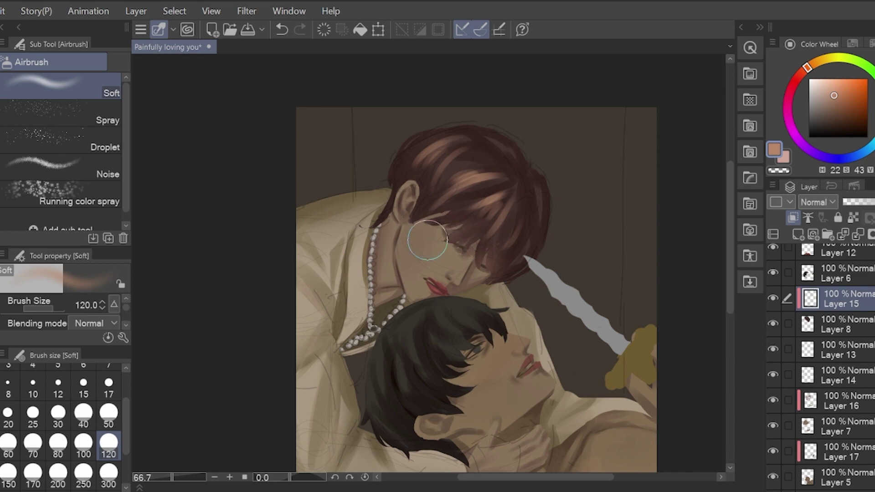
Paint orange-brown highlight strands in the lower figure's dark hair with tori round at size 20 on Layer 17
{"action": "key", "text": "b"}
{"action": "scroll", "coordinate": [461, 216], "scroll_direction": "up", "scroll_amount": 1}
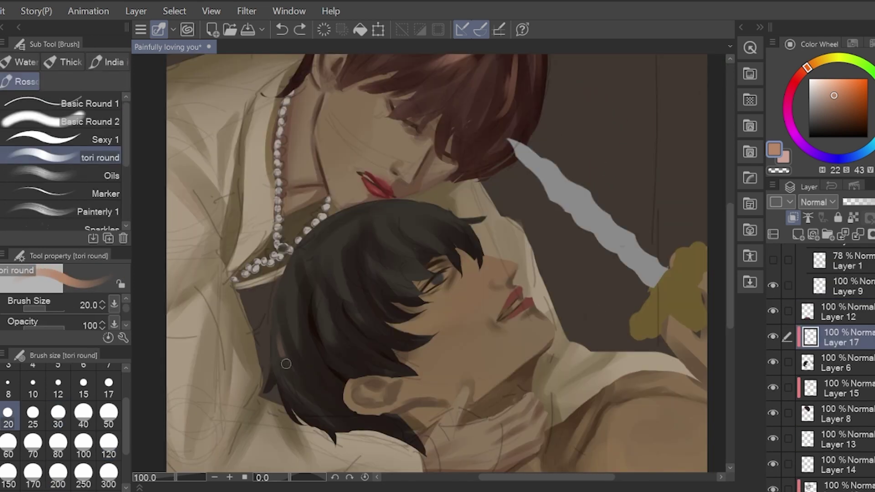
{"action": "left_click_drag", "start_coordinate": [294, 312], "coordinate": [303, 356]}
{"action": "left_click_drag", "start_coordinate": [295, 308], "coordinate": [304, 357]}
{"action": "scroll", "coordinate": [326, 352], "scroll_direction": "right", "scroll_amount": 3}
{"action": "key", "text": "ctrl+z"}
{"action": "mouse_move", "coordinate": [228, 285]}
{"action": "left_mouse_down"}
{"action": "mouse_move", "coordinate": [240, 319]}
{"action": "mouse_move", "coordinate": [262, 288]}
{"action": "left_mouse_up"}
{"action": "left_click_drag", "start_coordinate": [287, 249], "coordinate": [304, 271]}
{"action": "left_click_drag", "start_coordinate": [320, 211], "coordinate": [334, 240]}
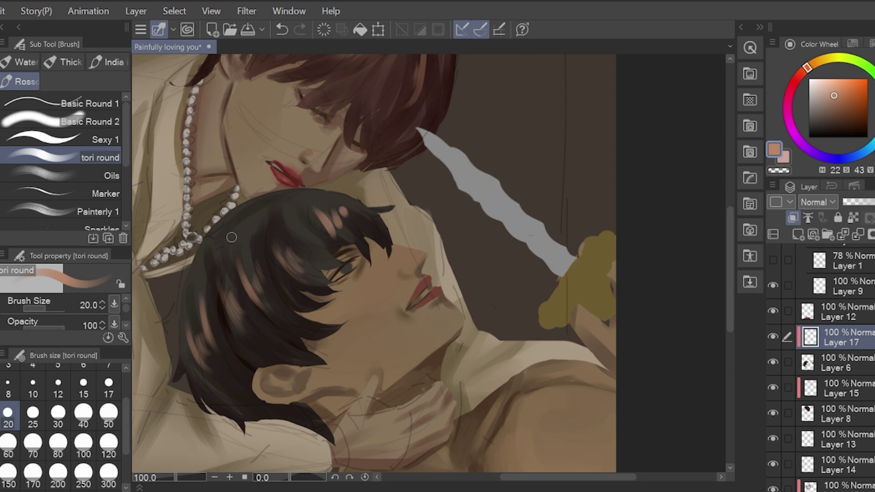
Shade the lower half of the dagger blade along its length in brown with tori round at size 50
{"action": "left_click_drag", "start_coordinate": [460, 183], "coordinate": [566, 297]}
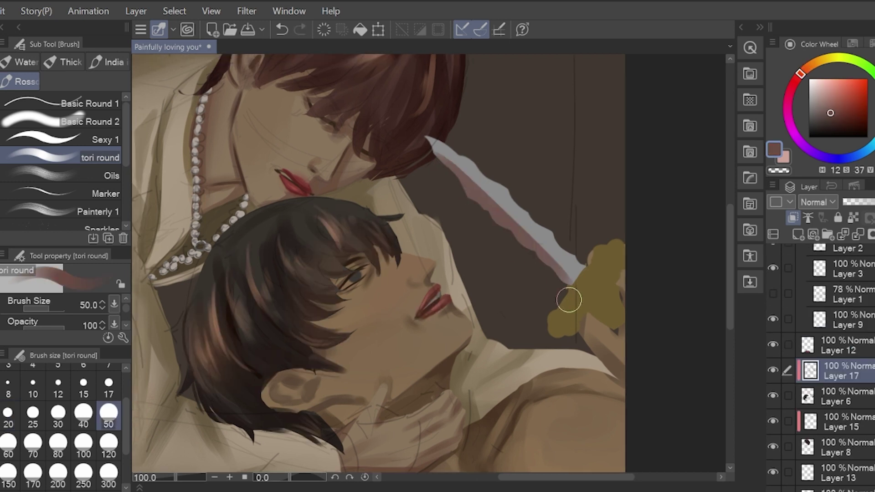
{"action": "left_click_drag", "start_coordinate": [424, 137], "coordinate": [553, 272]}
{"action": "left_click_drag", "start_coordinate": [830, 73], "coordinate": [818, 61]}
{"action": "left_click_drag", "start_coordinate": [448, 172], "coordinate": [536, 267]}
{"action": "key", "text": "ctrl+z"}
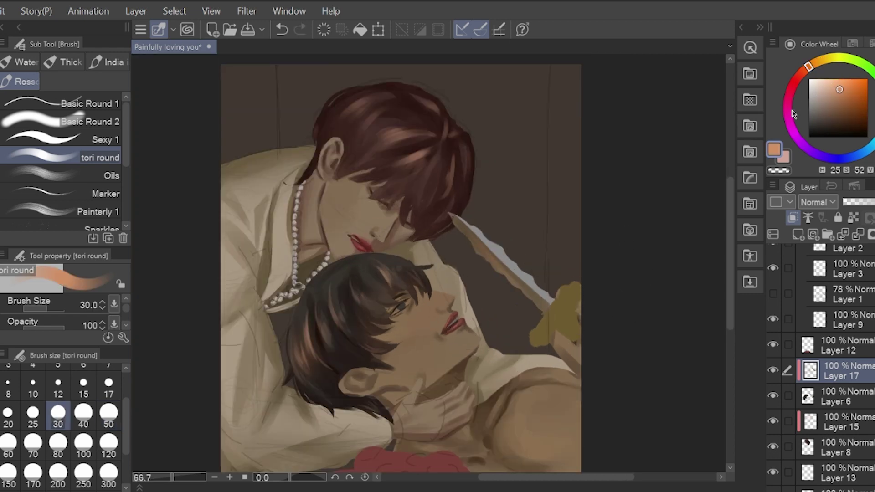
Paint a pale peach reflection along the upper edge of the dagger blade with tori round at size 30
{"action": "left_click_drag", "start_coordinate": [836, 87], "coordinate": [828, 88]}
{"action": "scroll", "coordinate": [509, 232], "scroll_direction": "up", "scroll_amount": 1}
{"action": "left_click_drag", "start_coordinate": [479, 250], "coordinate": [552, 316]}
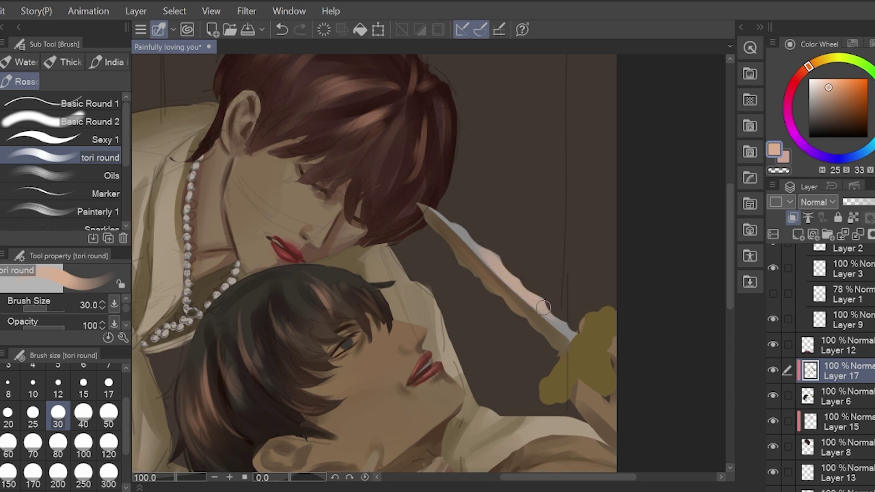
{"action": "key", "text": "ctrl+z"}
{"action": "left_click_drag", "start_coordinate": [458, 228], "coordinate": [546, 314]}
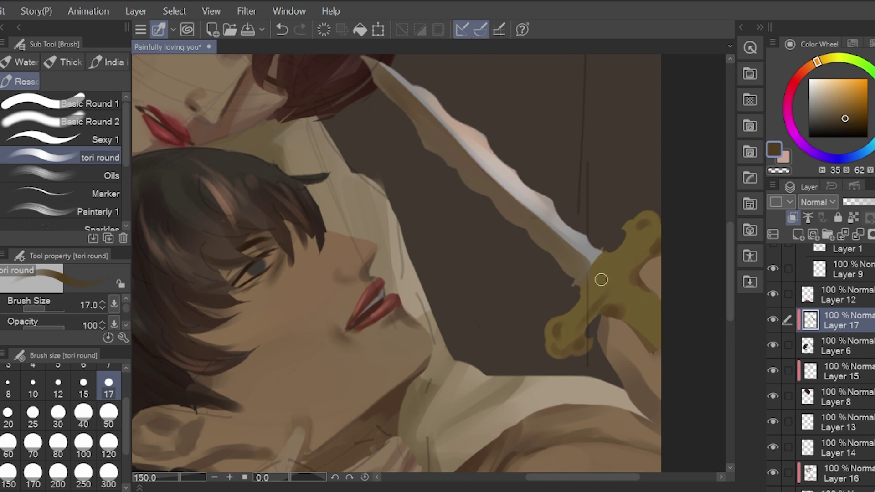
Paint dark brown shadows and ornamental bumps on the dagger's gold hilt with tori round at size 8
{"action": "scroll", "coordinate": [653, 257], "scroll_direction": "down", "scroll_amount": 1}
{"action": "left_click", "coordinate": [9, 387]}
{"action": "scroll", "coordinate": [605, 283], "scroll_direction": "up", "scroll_amount": 2}
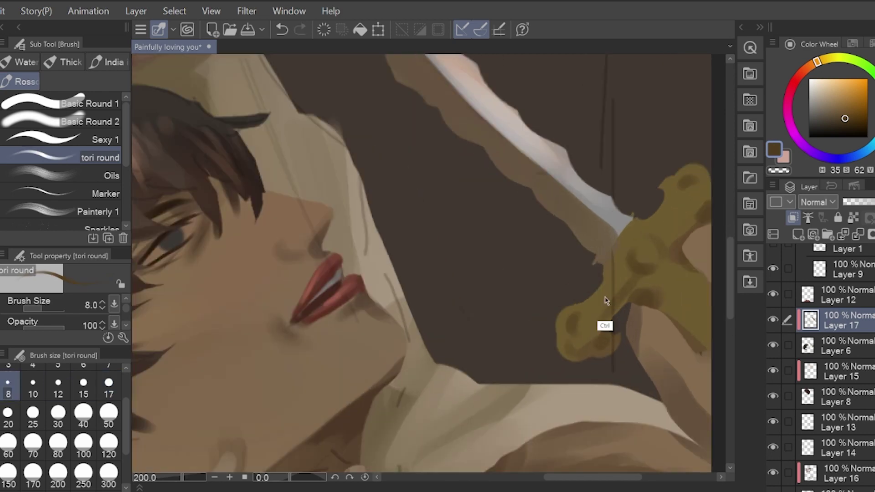
{"action": "key", "text": "ctrl+z"}
{"action": "left_click_drag", "start_coordinate": [587, 306], "coordinate": [595, 300]}
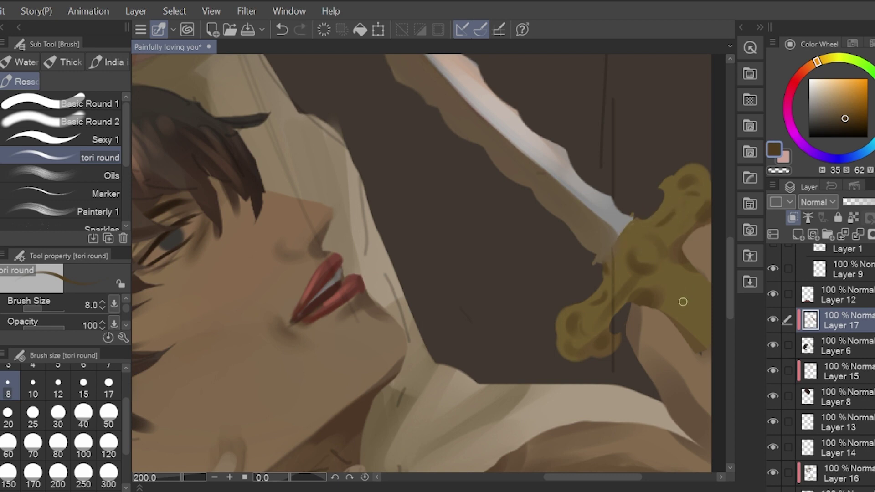
{"action": "left_click_drag", "start_coordinate": [682, 302], "coordinate": [591, 339]}
Add light gold highlights to the bumps of the dagger's hilt with tori round, finishing at size 15
{"action": "left_click", "coordinate": [8, 417]}
{"action": "left_click", "coordinate": [841, 98]}
{"action": "left_click", "coordinate": [108, 387]}
{"action": "mouse_move", "coordinate": [551, 284]}
{"action": "left_mouse_down"}
{"action": "mouse_move", "coordinate": [547, 293]}
{"action": "mouse_move", "coordinate": [591, 326]}
{"action": "mouse_move", "coordinate": [605, 355]}
{"action": "left_mouse_up"}
{"action": "left_click", "coordinate": [816, 63]}
{"action": "key", "text": "["}
{"action": "mouse_move", "coordinate": [478, 348]}
{"action": "left_mouse_down"}
{"action": "mouse_move", "coordinate": [472, 386]}
{"action": "mouse_move", "coordinate": [506, 341]}
{"action": "left_mouse_up"}
{"action": "left_click_drag", "start_coordinate": [549, 307], "coordinate": [561, 291]}
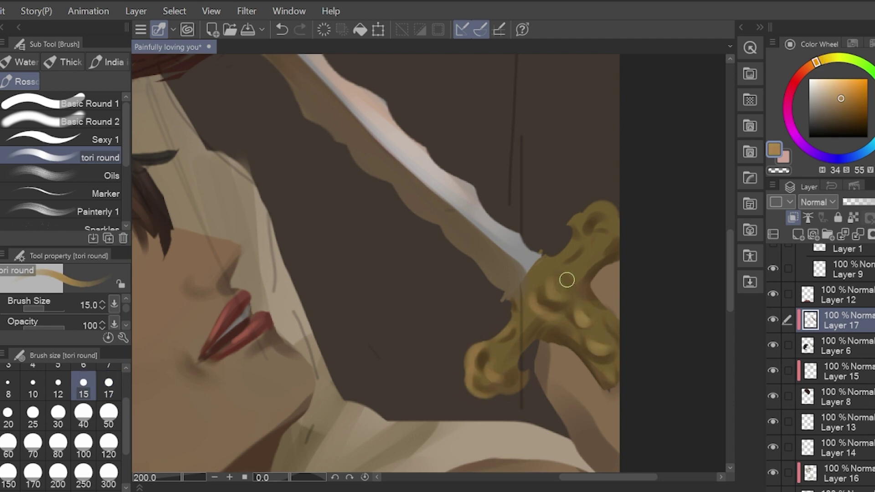
Block in dark red petal shadows on the left and central roses with tori round at size 40 on Layer 16
{"action": "scroll", "coordinate": [628, 209], "scroll_direction": "down", "scroll_amount": 4}
{"action": "scroll", "coordinate": [641, 208], "scroll_direction": "up", "scroll_amount": 3}
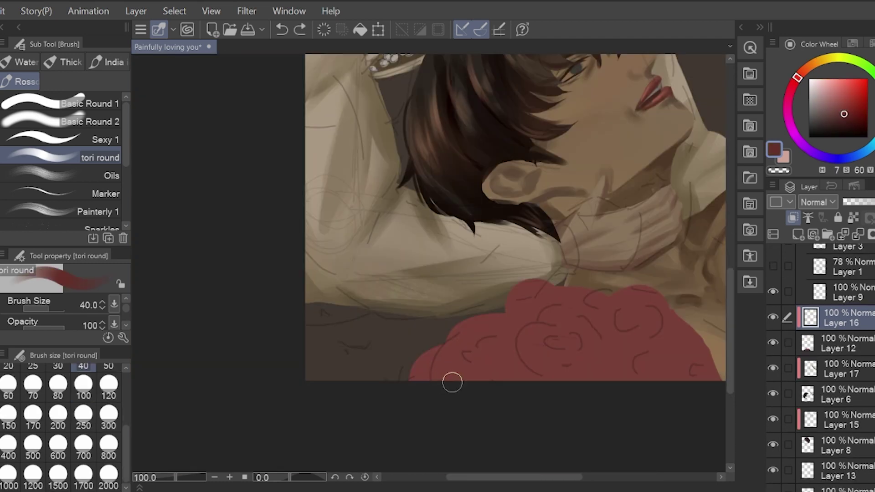
{"action": "mouse_move", "coordinate": [452, 382]}
{"action": "left_mouse_down"}
{"action": "mouse_move", "coordinate": [488, 381]}
{"action": "mouse_move", "coordinate": [473, 333]}
{"action": "mouse_move", "coordinate": [506, 353]}
{"action": "left_mouse_up"}
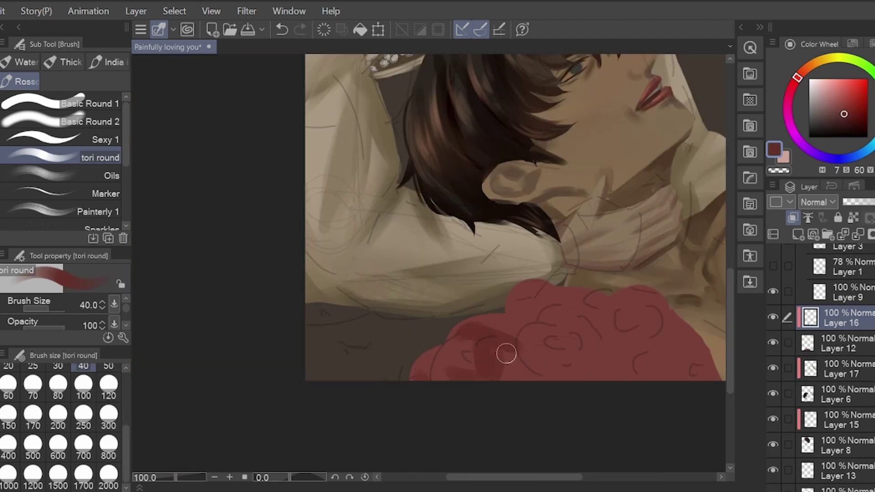
{"action": "mouse_move", "coordinate": [552, 336]}
{"action": "left_mouse_down"}
{"action": "mouse_move", "coordinate": [577, 347]}
{"action": "mouse_move", "coordinate": [563, 357]}
{"action": "mouse_move", "coordinate": [545, 354]}
{"action": "mouse_move", "coordinate": [595, 335]}
{"action": "left_mouse_up"}
{"action": "key", "text": "ctrl+z"}
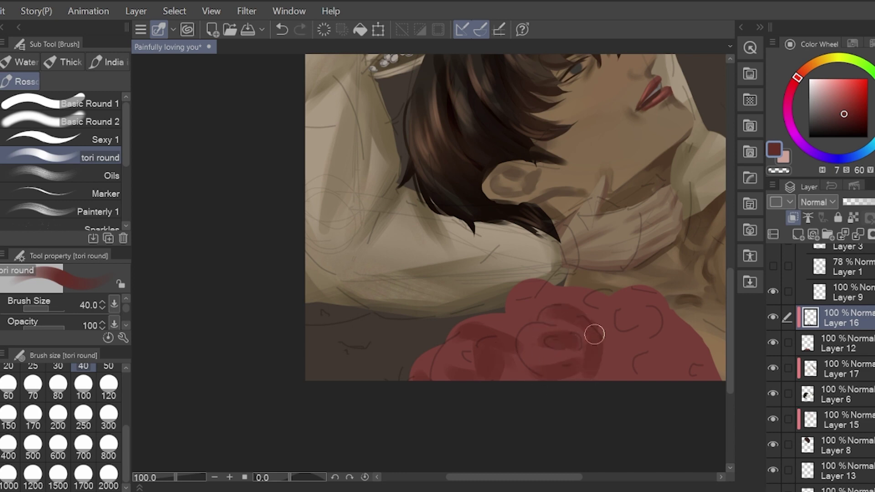
{"action": "mouse_move", "coordinate": [511, 348]}
{"action": "left_mouse_down"}
{"action": "mouse_move", "coordinate": [433, 367]}
{"action": "mouse_move", "coordinate": [466, 363]}
{"action": "left_mouse_up"}
{"action": "left_click_drag", "start_coordinate": [527, 302], "coordinate": [547, 302]}
{"action": "key", "text": "ctrl+z"}
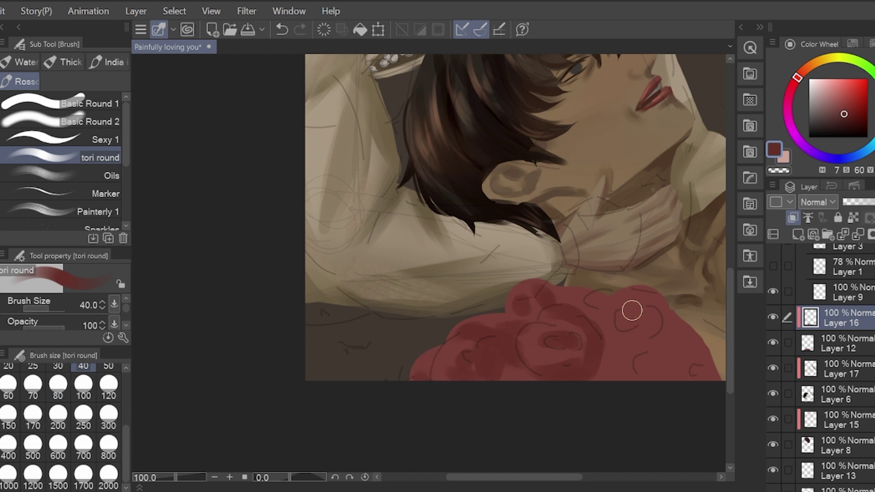
Shade the petals of the upper and lower roses on the bouquet's right side in the same dark red
{"action": "key", "text": "ctrl+z"}
{"action": "mouse_move", "coordinate": [619, 318]}
{"action": "left_mouse_down"}
{"action": "mouse_move", "coordinate": [627, 312]}
{"action": "mouse_move", "coordinate": [647, 328]}
{"action": "mouse_move", "coordinate": [650, 295]}
{"action": "mouse_move", "coordinate": [650, 328]}
{"action": "mouse_move", "coordinate": [634, 344]}
{"action": "mouse_move", "coordinate": [624, 317]}
{"action": "mouse_move", "coordinate": [642, 318]}
{"action": "left_mouse_up"}
{"action": "left_click_drag", "start_coordinate": [642, 359], "coordinate": [644, 378]}
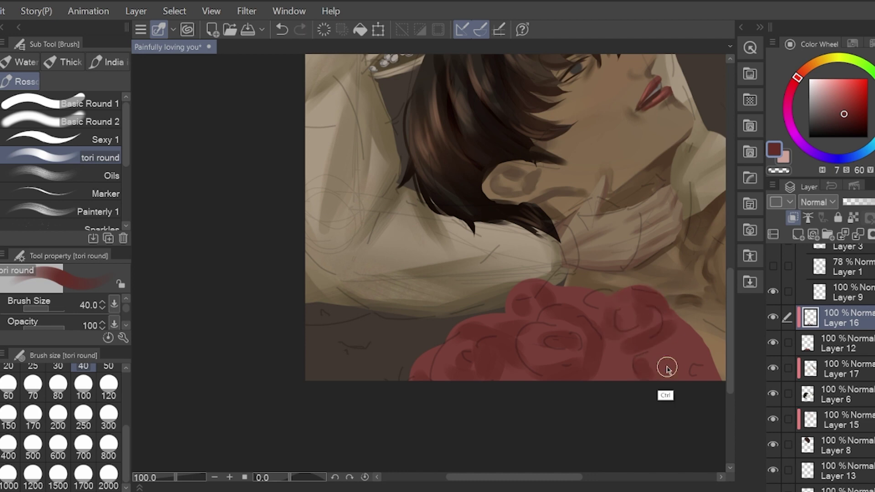
Choose a deeper red and darken the gaps between the central and left rose petals with tori round at size 25
{"action": "key", "text": "ctrl+minus"}
{"action": "key", "text": "ctrl+minus"}
{"action": "key", "text": "ctrl+plus"}
{"action": "key", "text": "ctrl+plus"}
{"action": "key", "text": "ctrl+plus"}
{"action": "left_click", "coordinate": [842, 120]}
{"action": "key", "text": "bracketleft"}
{"action": "key", "text": "bracketleft"}
{"action": "mouse_move", "coordinate": [474, 287]}
{"action": "left_mouse_down"}
{"action": "mouse_move", "coordinate": [504, 319]}
{"action": "mouse_move", "coordinate": [496, 305]}
{"action": "mouse_move", "coordinate": [480, 368]}
{"action": "mouse_move", "coordinate": [457, 381]}
{"action": "left_mouse_up"}
{"action": "left_click_drag", "start_coordinate": [407, 363], "coordinate": [372, 386]}
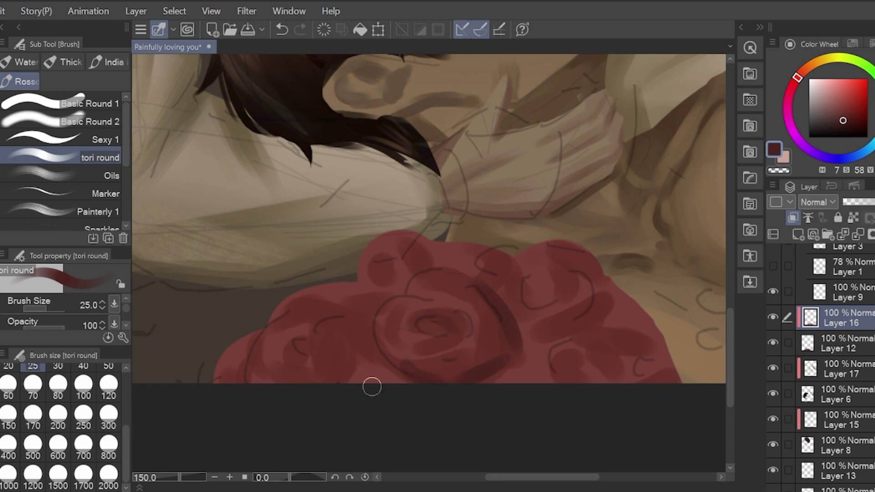
{"action": "mouse_move", "coordinate": [307, 339]}
{"action": "left_mouse_down"}
{"action": "mouse_move", "coordinate": [294, 351]}
{"action": "mouse_move", "coordinate": [310, 383]}
{"action": "mouse_move", "coordinate": [364, 358]}
{"action": "left_mouse_up"}
{"action": "key", "text": "ctrl+z"}
{"action": "mouse_move", "coordinate": [422, 246]}
{"action": "left_mouse_down"}
{"action": "mouse_move", "coordinate": [426, 262]}
{"action": "mouse_move", "coordinate": [387, 261]}
{"action": "mouse_move", "coordinate": [395, 289]}
{"action": "left_mouse_up"}
{"action": "key", "text": "ctrl+z"}
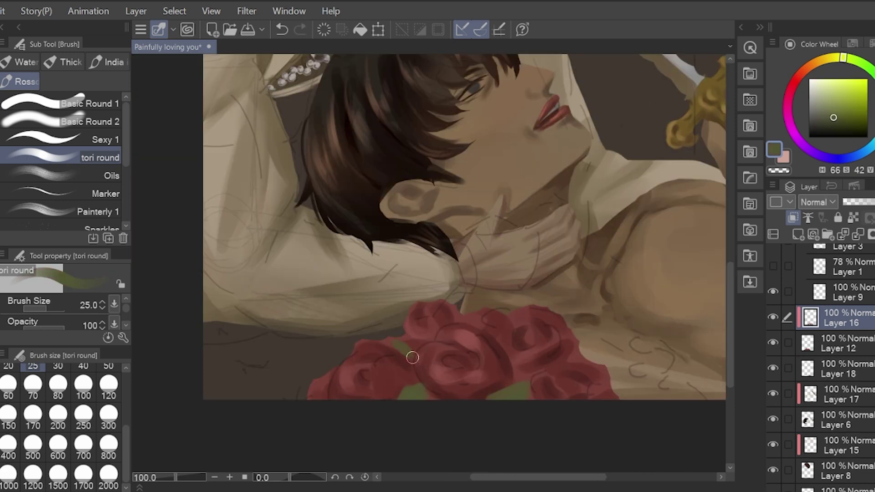
Merge the rose shading layer down into Layer 12 and add green leaves at the bouquet's left edge
{"action": "key", "text": "ctrl+e"}
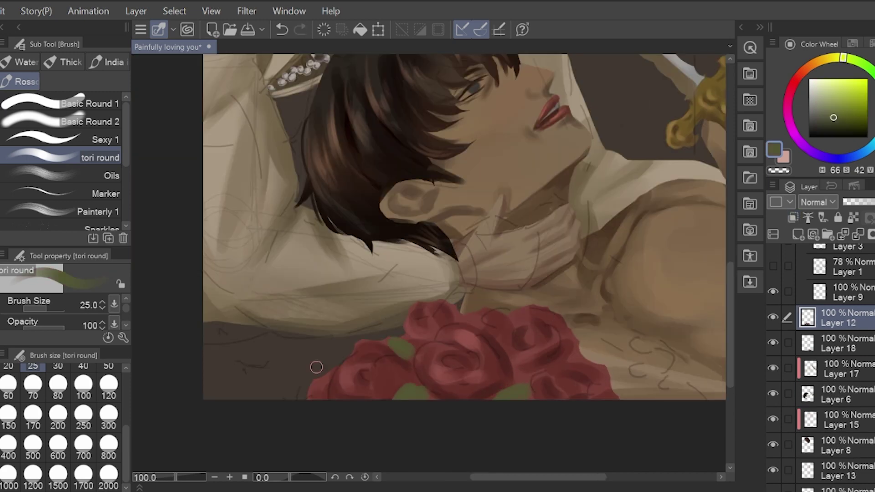
{"action": "scroll", "coordinate": [255, 384], "scroll_direction": "down", "scroll_amount": 1}
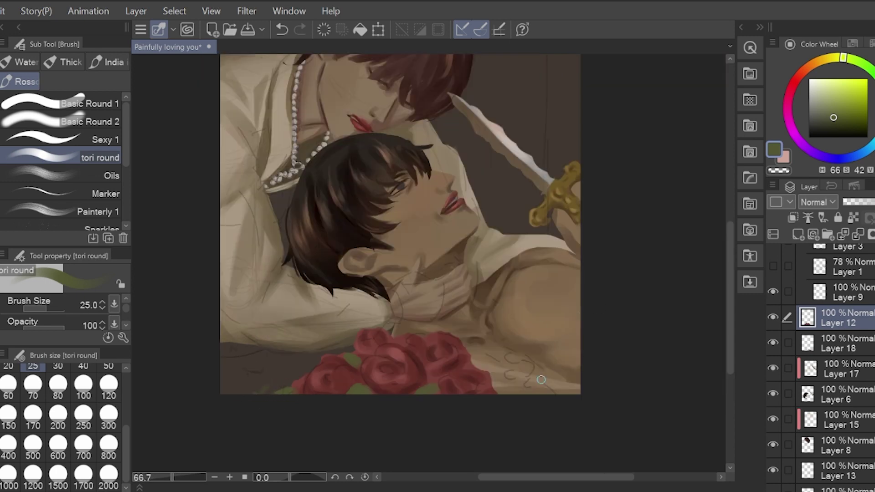
{"action": "scroll", "coordinate": [540, 380], "scroll_direction": "up", "scroll_amount": 1}
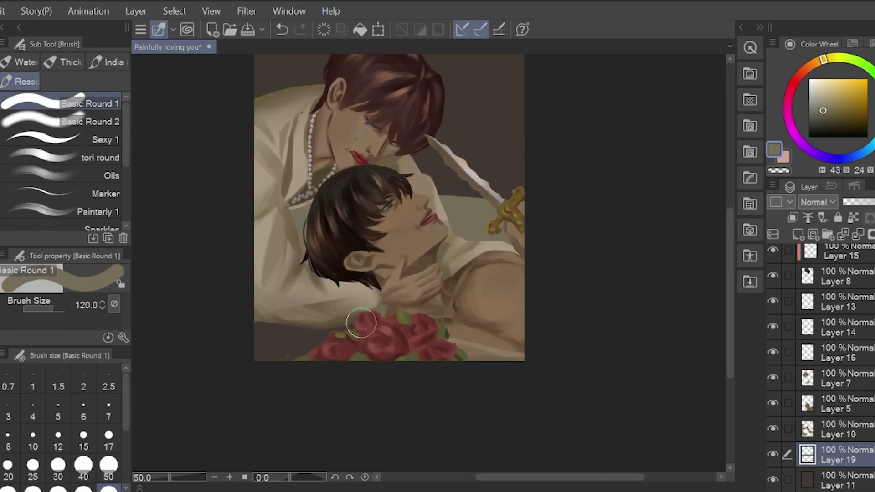
Paint a dark red curtain along the right edge of the background with tori round at size 120 on Layer 20
{"action": "key", "text": "ctrl+minus"}
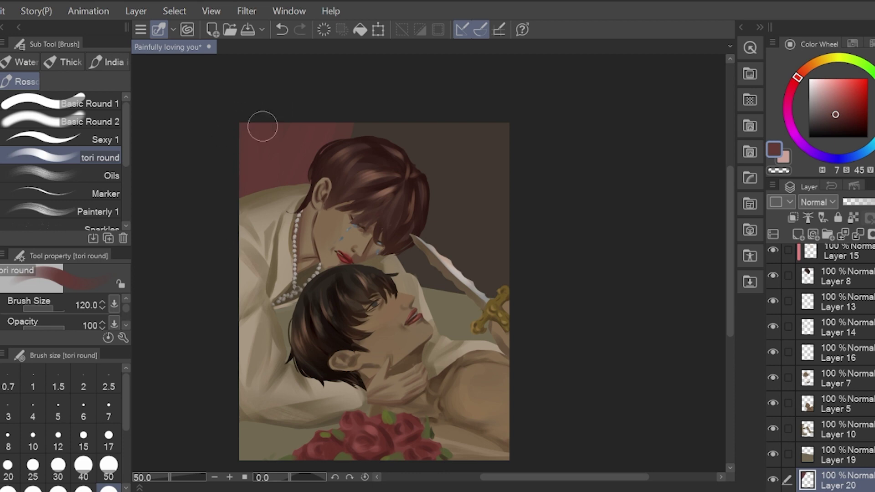
{"action": "left_click_drag", "start_coordinate": [524, 259], "coordinate": [497, 114]}
{"action": "key", "text": "ctrl+z"}
{"action": "left_click_drag", "start_coordinate": [524, 262], "coordinate": [496, 114]}
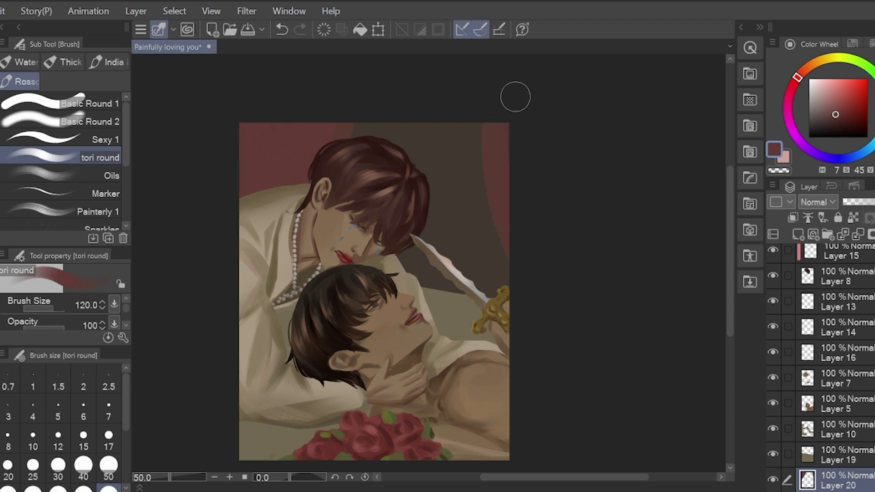
Paint the background between the curtains a more saturated blue on Layer 21 with tori round at size 300
{"action": "key", "text": "ctrl+minus"}
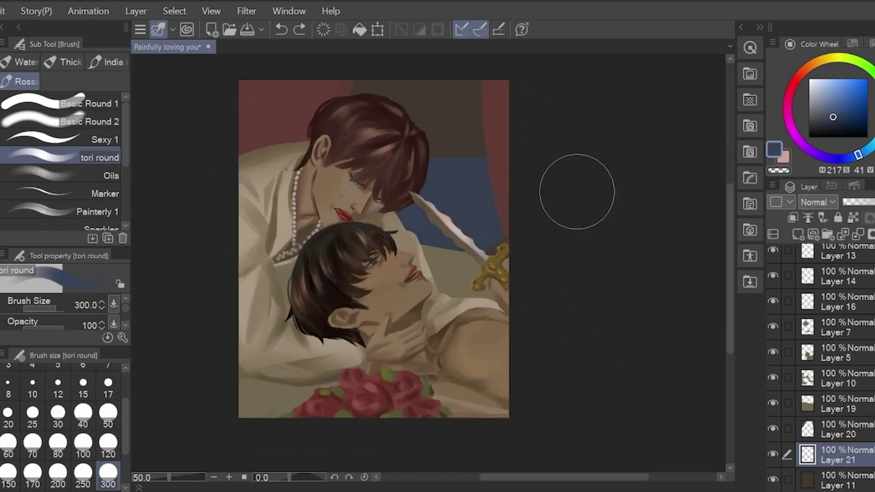
{"action": "left_click", "coordinate": [842, 118]}
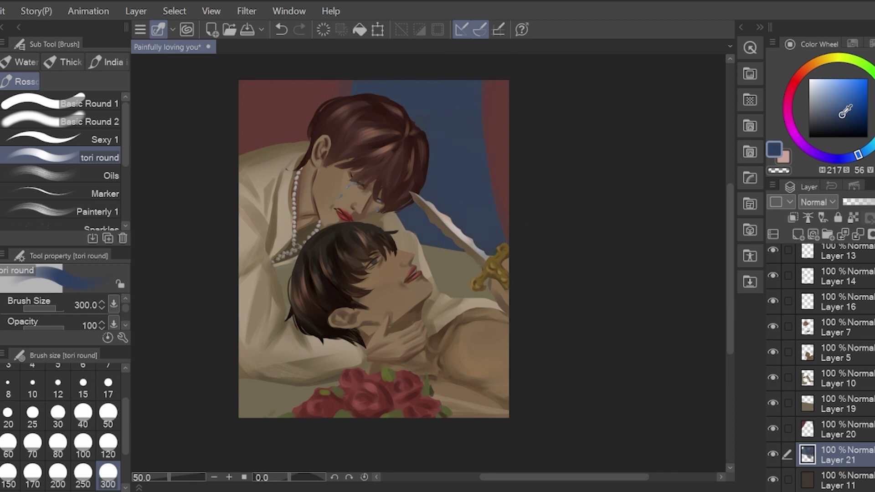
{"action": "mouse_move", "coordinate": [492, 105]}
{"action": "left_mouse_down"}
{"action": "mouse_move", "coordinate": [468, 264]}
{"action": "mouse_move", "coordinate": [437, 214]}
{"action": "mouse_move", "coordinate": [401, 191]}
{"action": "left_mouse_up"}
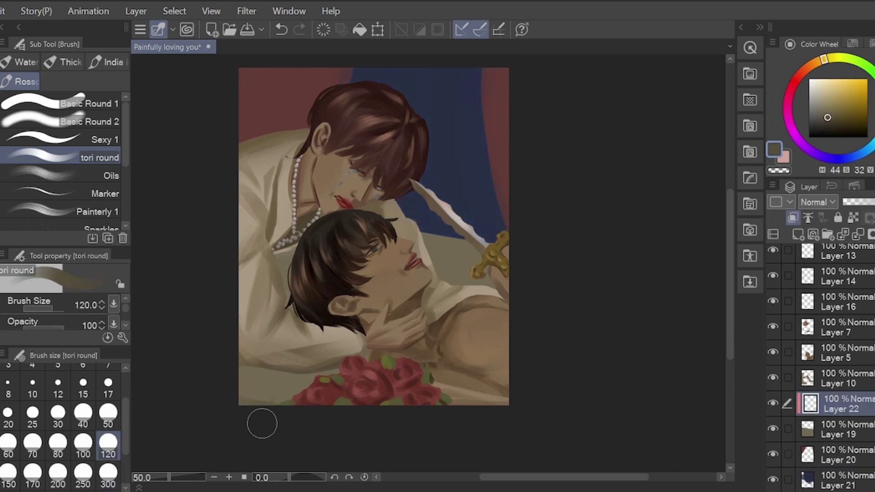
Shade the bed sheet beside the reclining figure in olive brown on clipped Layer 22, undo the last stroke and set the size to 50
{"action": "left_click_drag", "start_coordinate": [445, 268], "coordinate": [478, 285]}
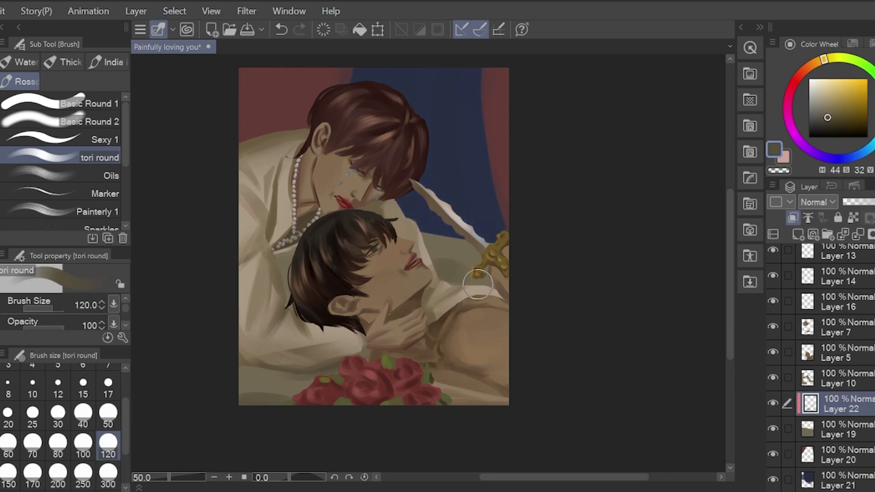
{"action": "key", "text": "ctrl+z"}
{"action": "left_click", "coordinate": [107, 416]}
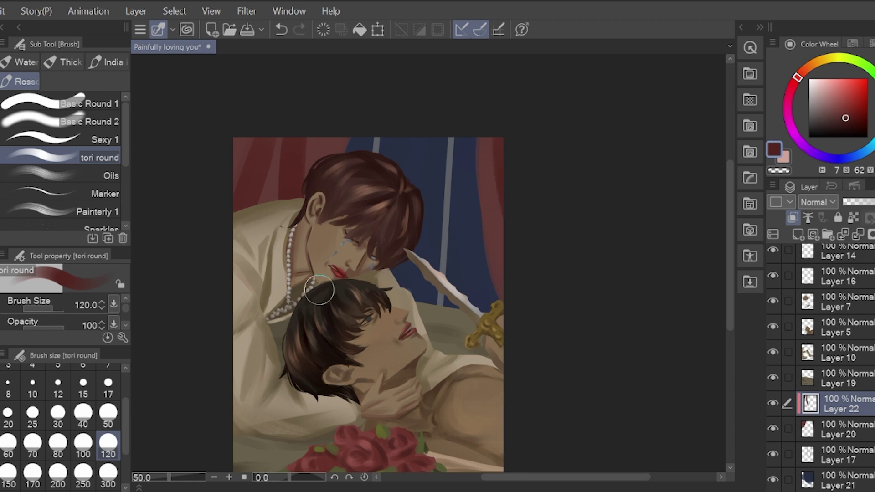
Shade the folds of the red curtains in darker red on clipped Layer 22 with tori round, finishing at size 120
{"action": "key", "text": "bracketleft"}
{"action": "key", "text": "bracketleft"}
{"action": "key", "text": "bracketleft"}
{"action": "key", "text": "bracketleft"}
{"action": "key", "text": "bracketleft"}
{"action": "key", "text": "bracketleft"}
{"action": "key", "text": "ctrl+z"}
{"action": "key", "text": "bracketright"}
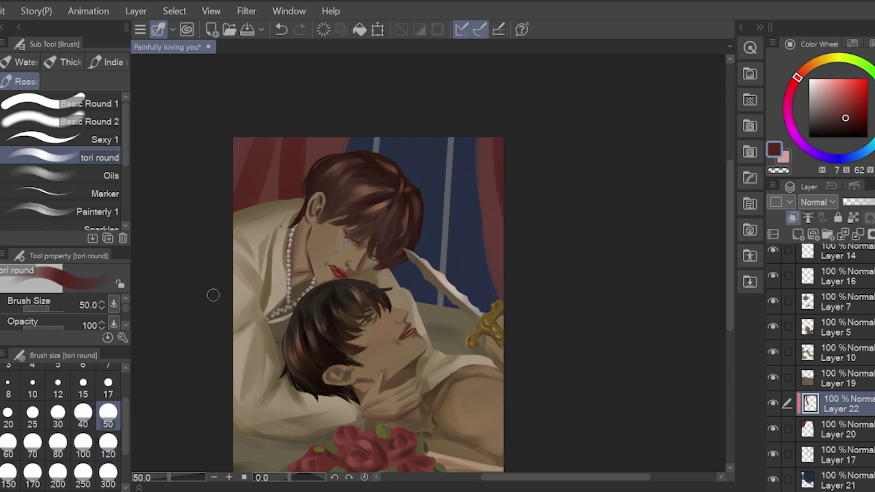
{"action": "key", "text": "bracketright"}
{"action": "key", "text": "bracketright"}
{"action": "key", "text": "bracketright"}
{"action": "key", "text": "bracketright"}
{"action": "key", "text": "bracketright"}
{"action": "scroll", "coordinate": [426, 382], "scroll_direction": "down", "scroll_amount": 1}
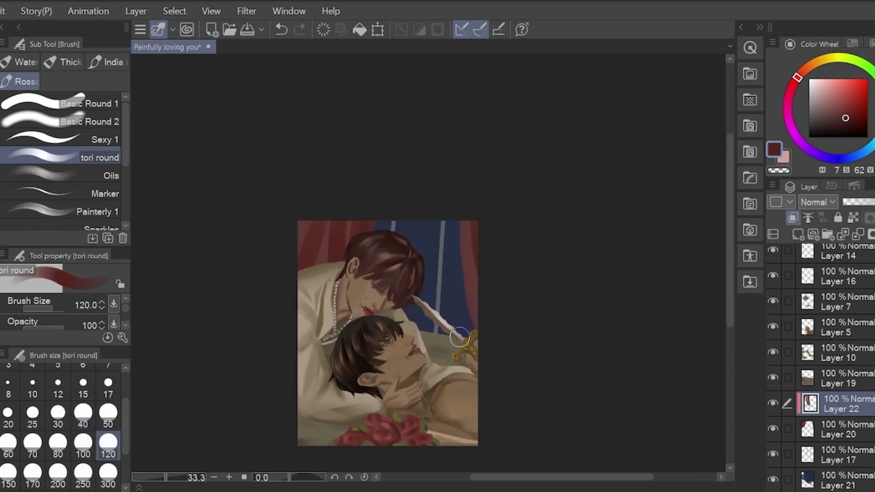
Airbrush a warm orange glow over the shirt at the lower left on the Add (Glow) Layer 22 with Soft at size 800
{"action": "scroll", "coordinate": [459, 337], "scroll_direction": "up", "scroll_amount": 1}
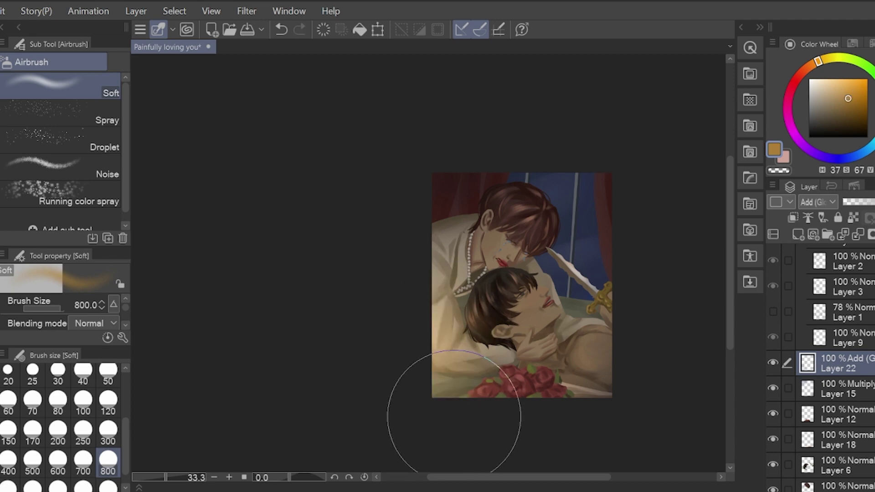
{"action": "left_click_drag", "start_coordinate": [449, 334], "coordinate": [488, 300]}
{"action": "left_click_drag", "start_coordinate": [412, 399], "coordinate": [487, 308]}
{"action": "scroll", "coordinate": [599, 298], "scroll_direction": "up", "scroll_amount": 1}
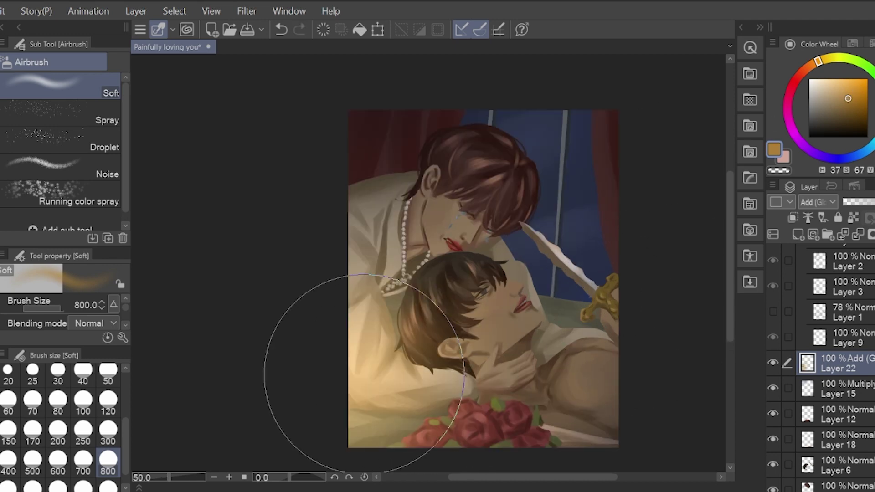
{"action": "scroll", "coordinate": [580, 361], "scroll_direction": "down", "scroll_amount": 1}
Airbrush a blue glow over the window, dagger and right side of the figures on Layer 22 with Soft at size 500
{"action": "key", "text": "ctrl+y"}
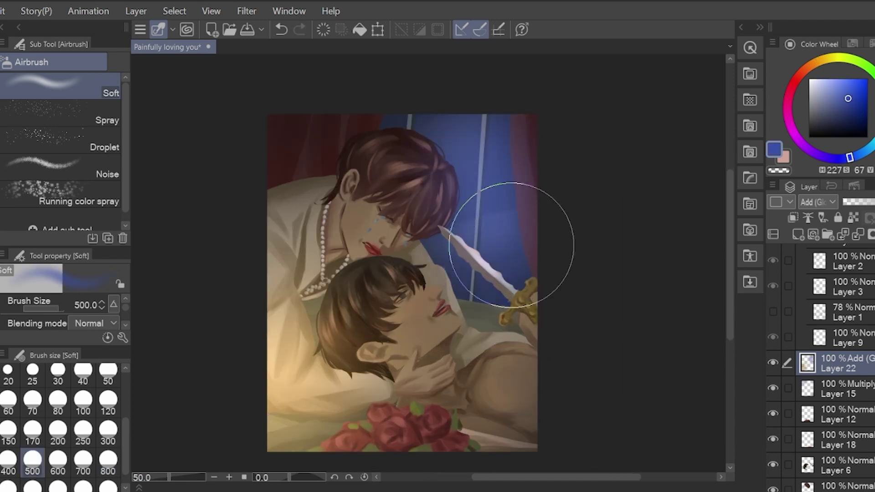
{"action": "key", "text": "ctrl+z"}
{"action": "key", "text": "ctrl+y"}
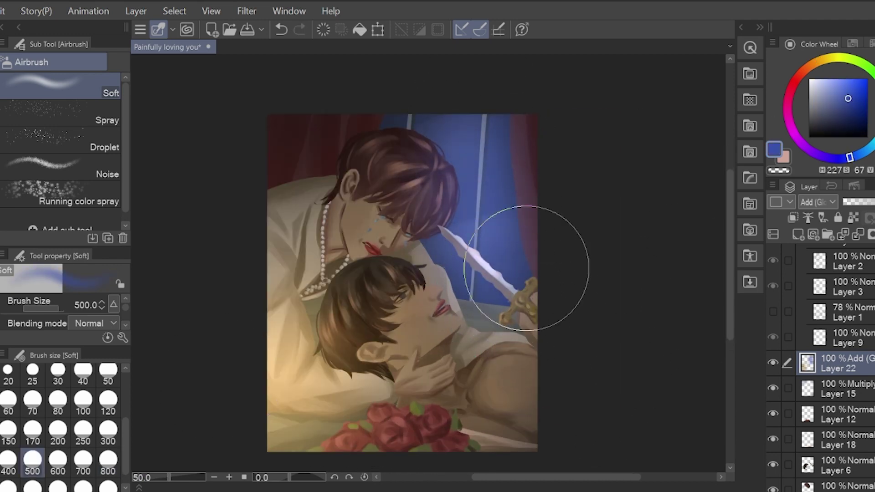
{"action": "key", "text": "ctrl+z"}
{"action": "mouse_move", "coordinate": [436, 123]}
{"action": "left_mouse_down"}
{"action": "mouse_move", "coordinate": [410, 116]}
{"action": "mouse_move", "coordinate": [417, 114]}
{"action": "left_mouse_up"}
{"action": "left_click_drag", "start_coordinate": [484, 248], "coordinate": [486, 308]}
{"action": "key", "text": "ctrl+z"}
{"action": "left_click_drag", "start_coordinate": [485, 219], "coordinate": [495, 274]}
{"action": "scroll", "coordinate": [537, 306], "scroll_direction": "down", "scroll_amount": 1}
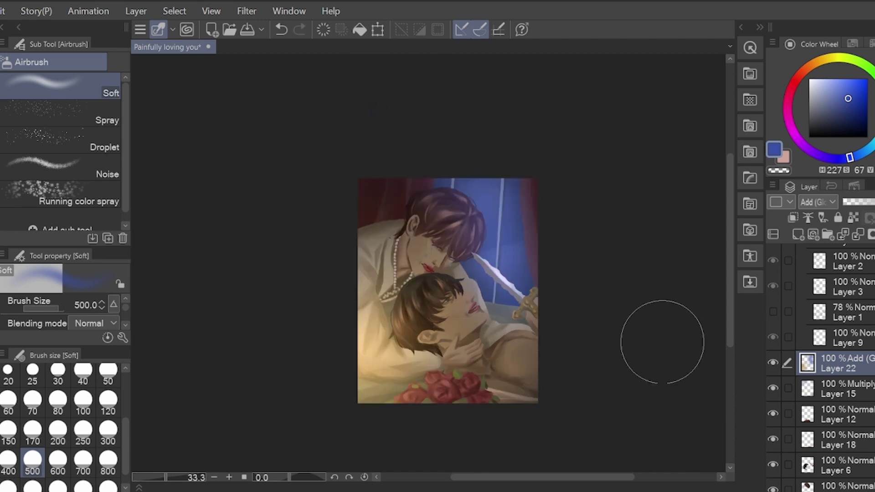
Darken the painting's lower-right corner with blue on the Multiply Layer 15 using the Soft airbrush at size 500
{"action": "left_click", "coordinate": [843, 389]}
{"action": "scroll", "coordinate": [537, 365], "scroll_direction": "up", "scroll_amount": 1}
{"action": "left_click_drag", "start_coordinate": [555, 221], "coordinate": [535, 423]}
{"action": "key", "text": "ctrl+z"}
{"action": "key", "text": "ctrl+z"}
{"action": "left_click_drag", "start_coordinate": [554, 353], "coordinate": [474, 419]}
{"action": "key", "text": "ctrl+z"}
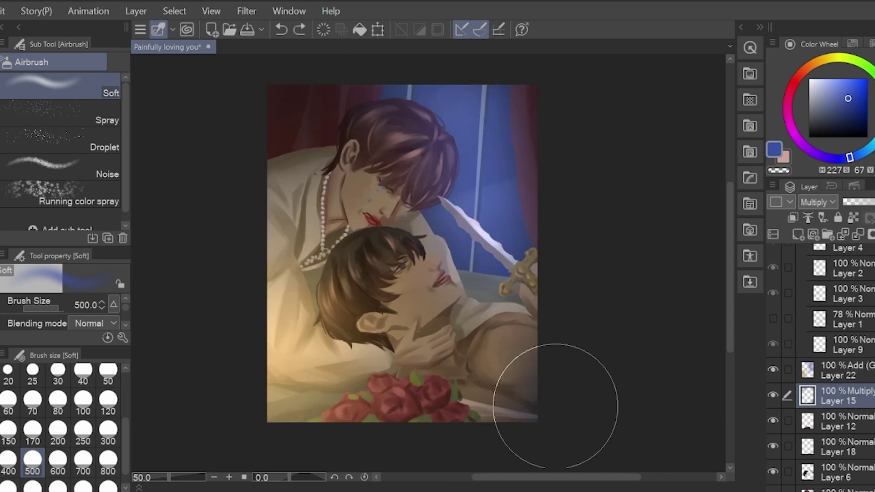
{"action": "key", "text": "ctrl+y"}
{"action": "key", "text": "ctrl+z"}
{"action": "key", "text": "ctrl+y"}
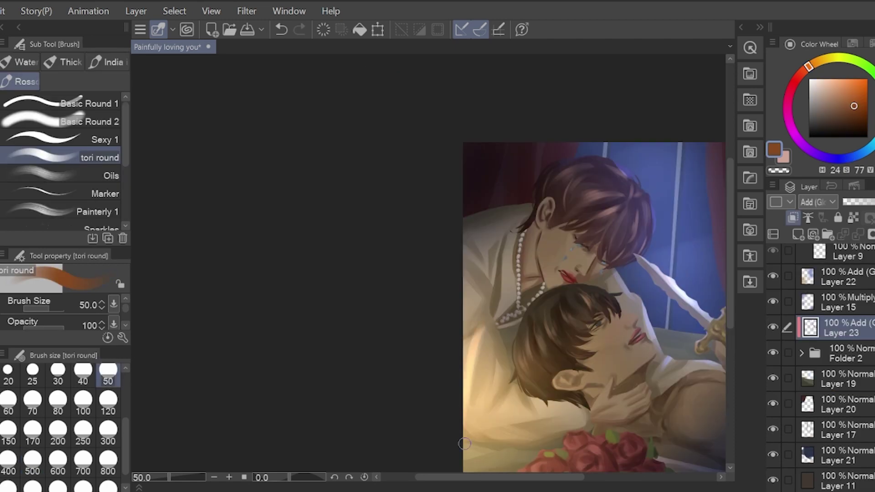
Paint orange glow highlights along the shirt sleeve folds on the clipped Add (Glow) Layer 23 with tori round at size 50
{"action": "left_click_drag", "start_coordinate": [477, 425], "coordinate": [496, 381]}
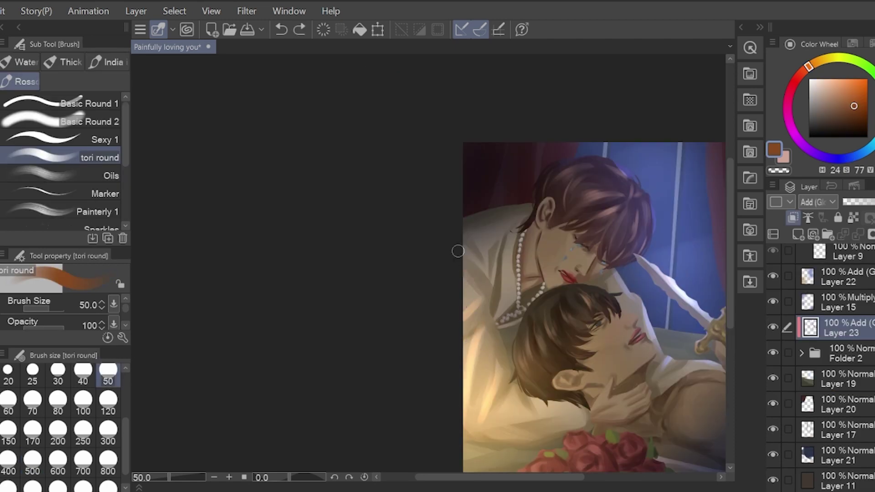
{"action": "left_click_drag", "start_coordinate": [493, 275], "coordinate": [505, 334]}
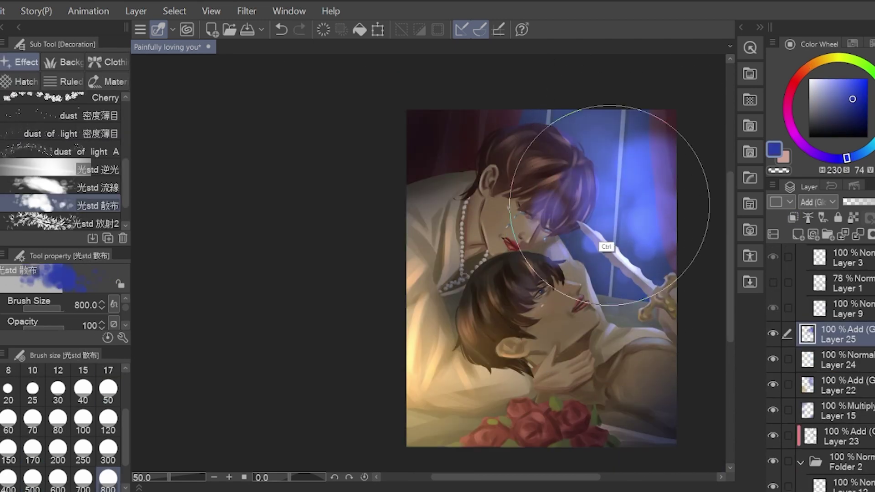